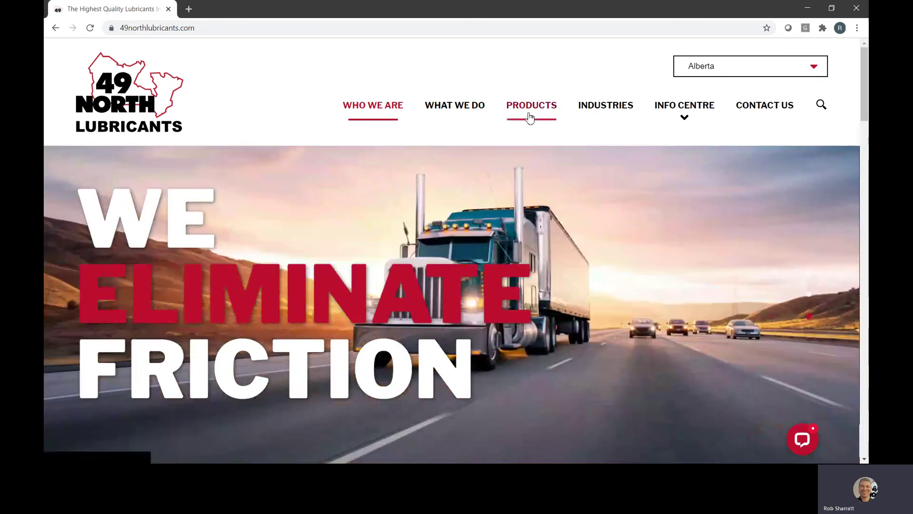
Go from the company website to the 49 North online shop as a guest.
left_click(530, 117)
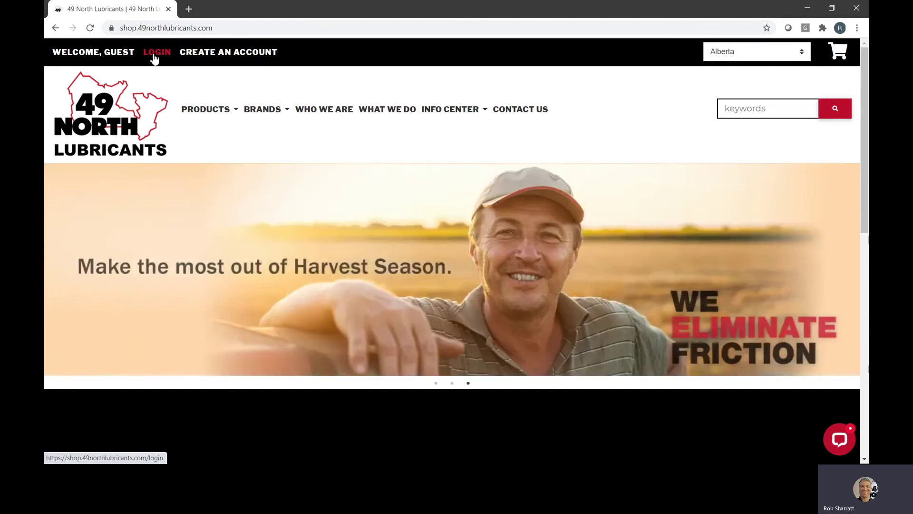
Check the password reset page, then return to the pre-filled login form.
left_click(154, 55)
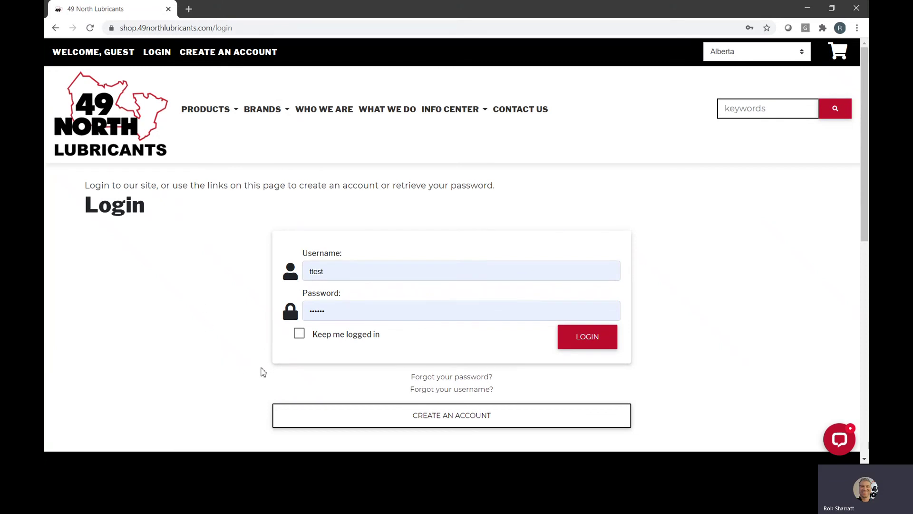
left_click(453, 378)
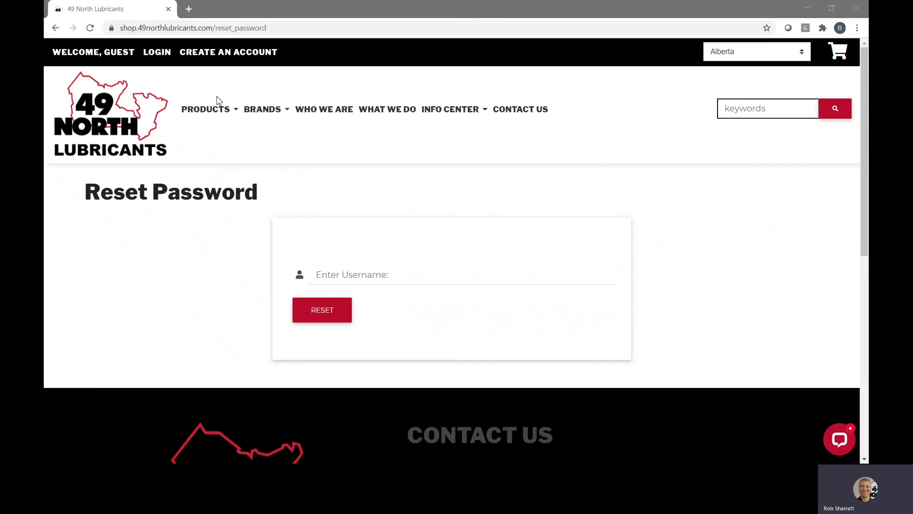
left_click(159, 55)
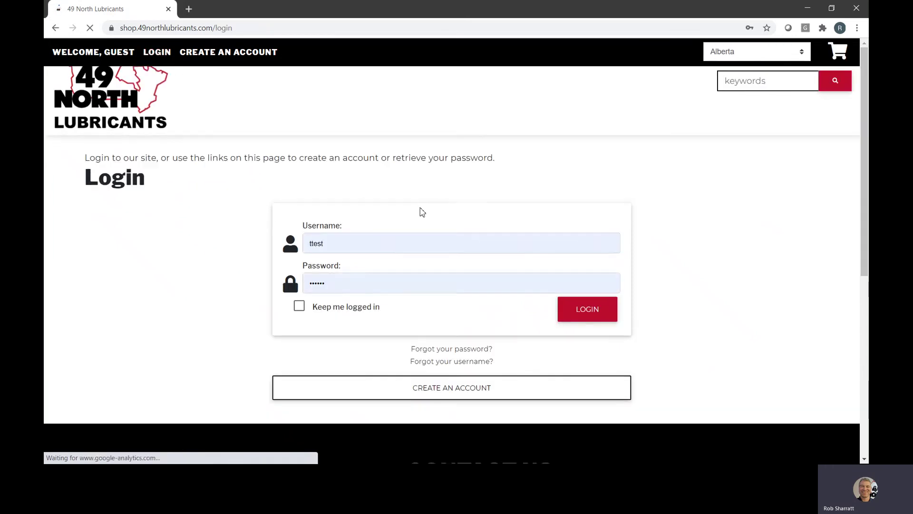
Sign in and review the personal and company billing details under My Information.
left_click(611, 344)
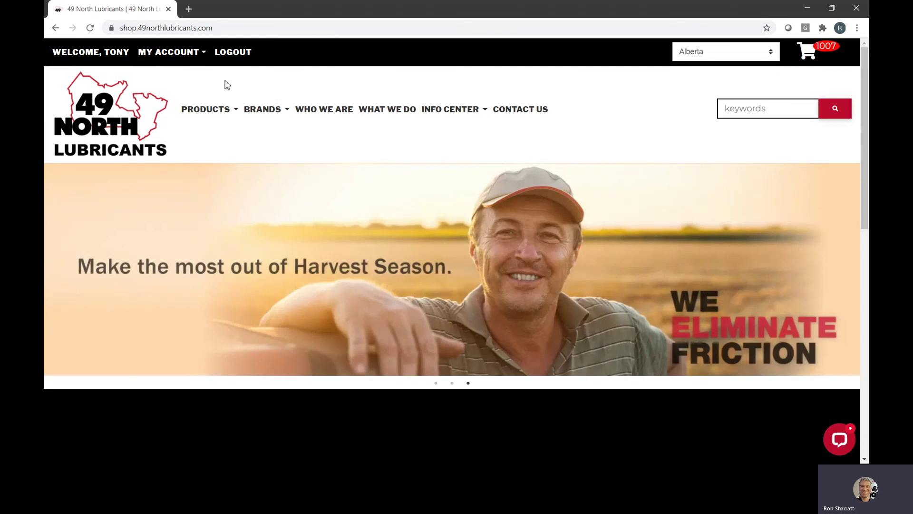
left_click(194, 56)
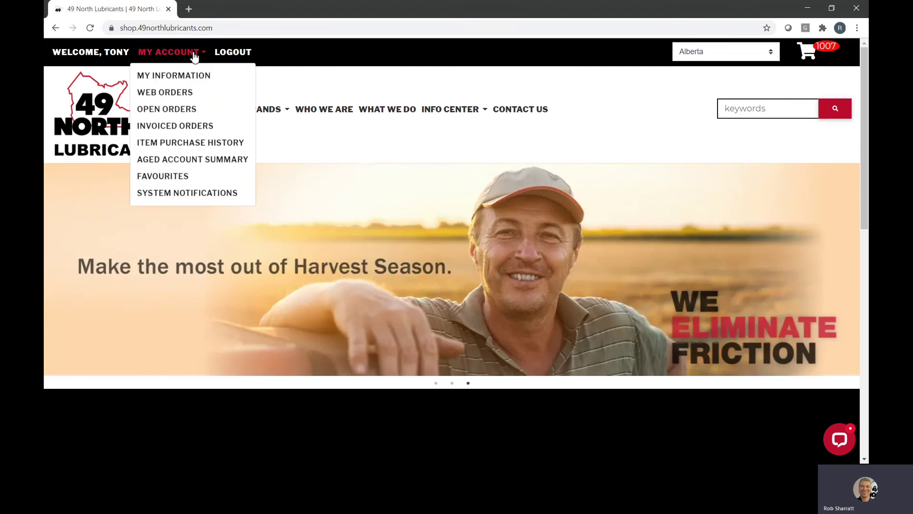
left_click(191, 76)
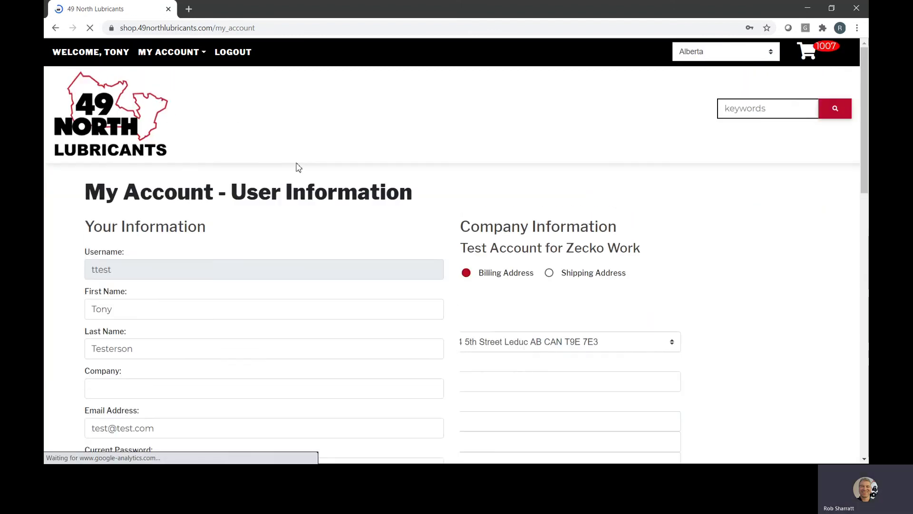
scroll(178, 262, "down", 2)
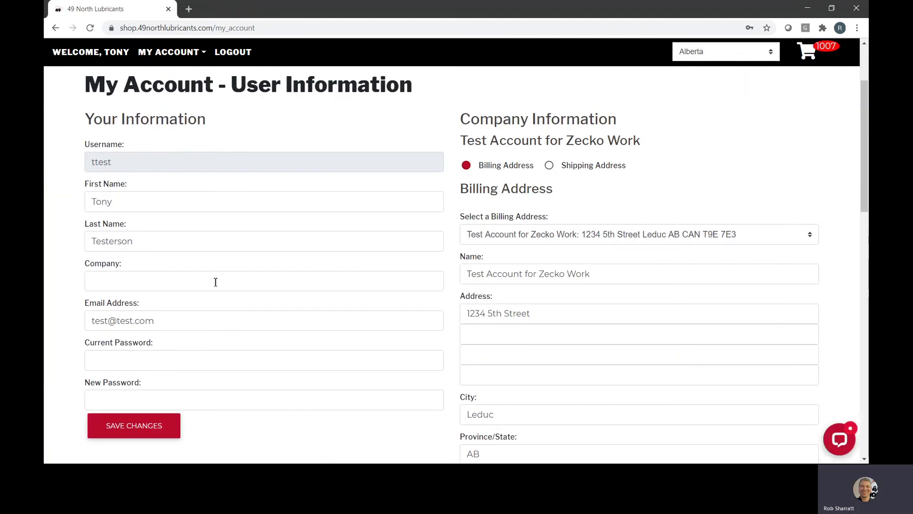
scroll(522, 322, "down", 3)
scroll(281, 281, "up", 4)
scroll(269, 328, "down", 1)
scroll(216, 340, "up", 2)
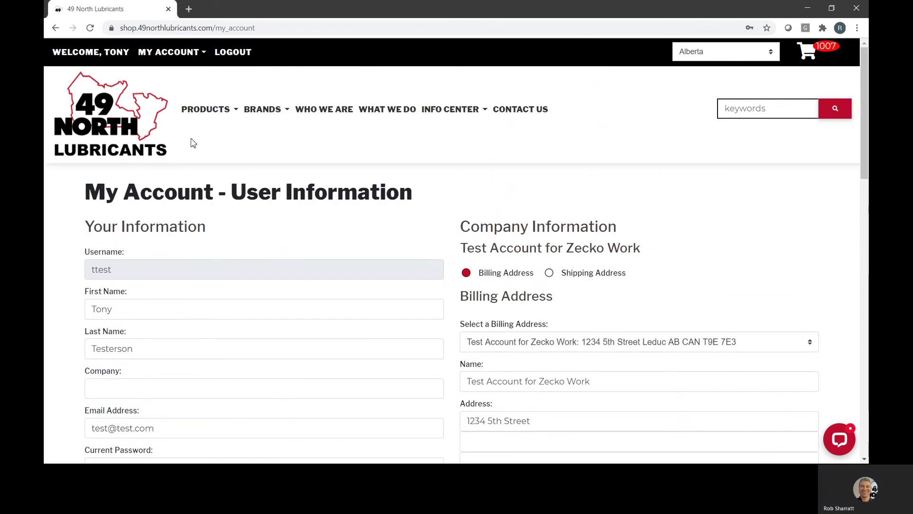
Open the Web Orders list and scroll through the past web orders.
left_click(175, 57)
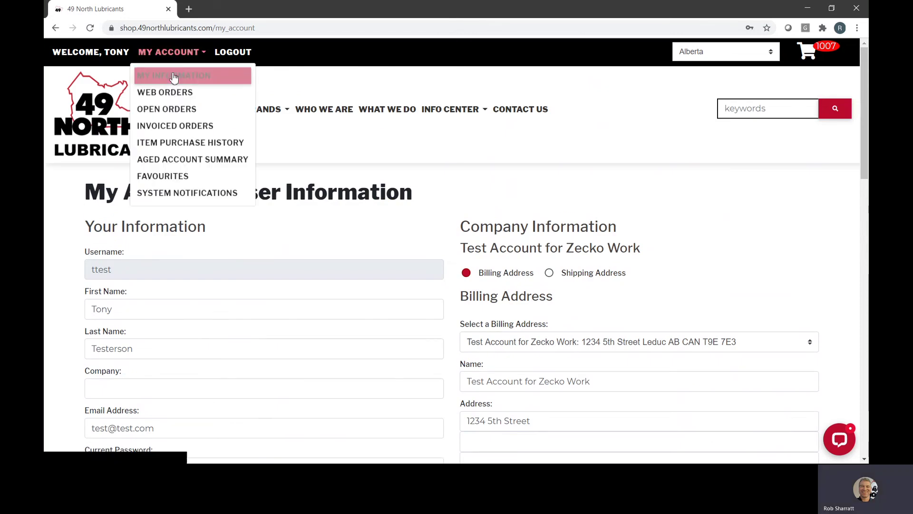
left_click(173, 94)
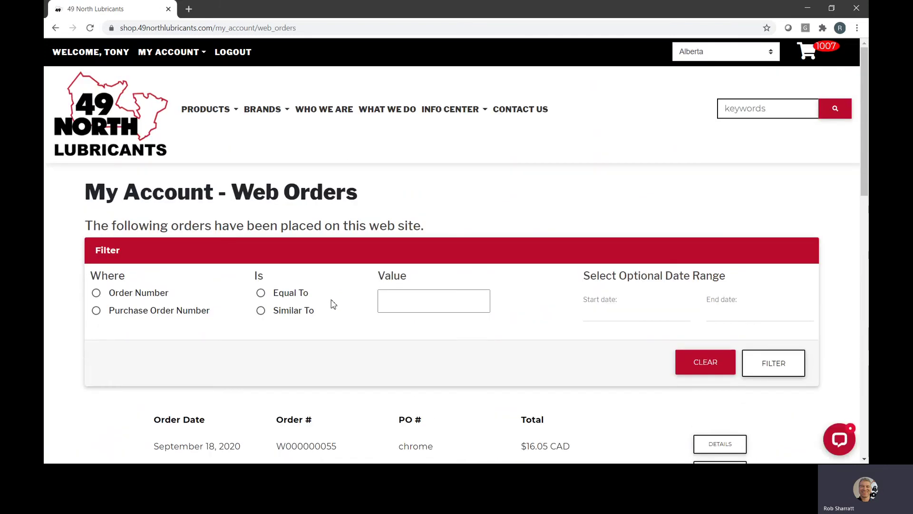
scroll(334, 304, "down", 1)
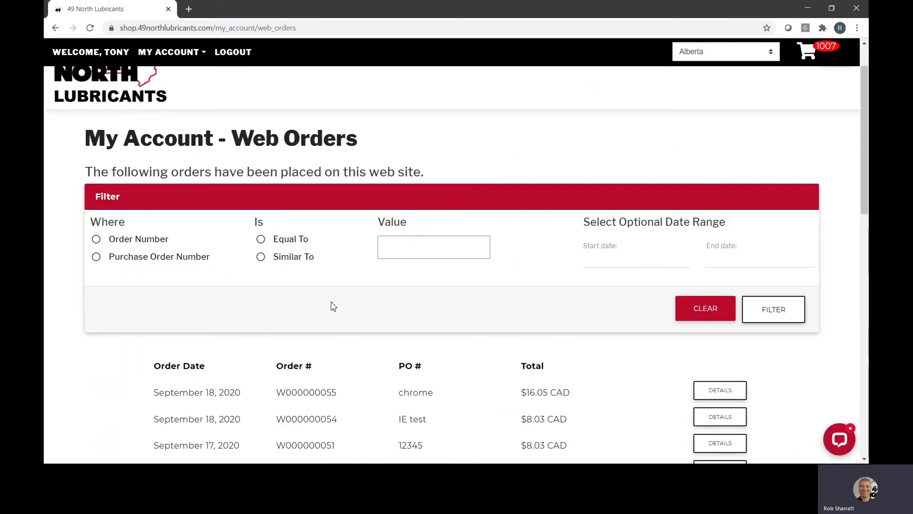
scroll(333, 309, "down", 2)
scroll(336, 306, "down", 1)
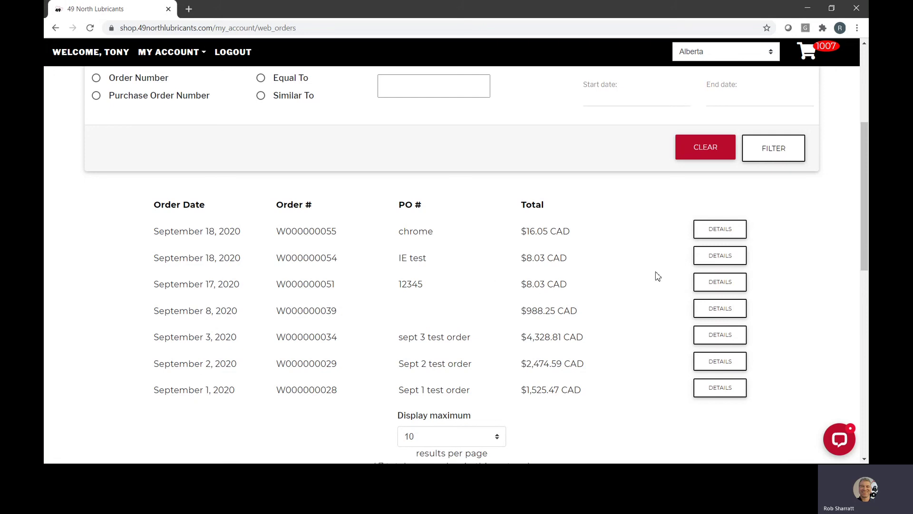
Inspect the second web order's items, then close its details popup.
left_click(715, 260)
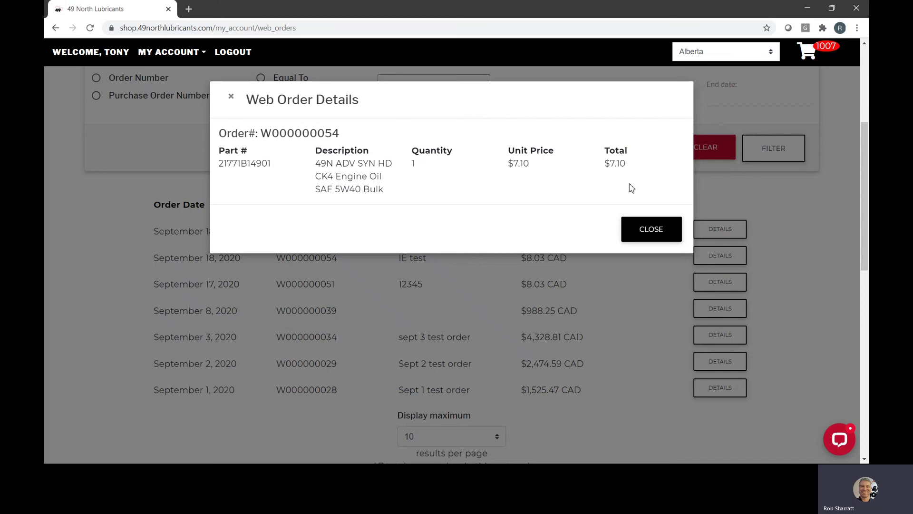
left_click(626, 232)
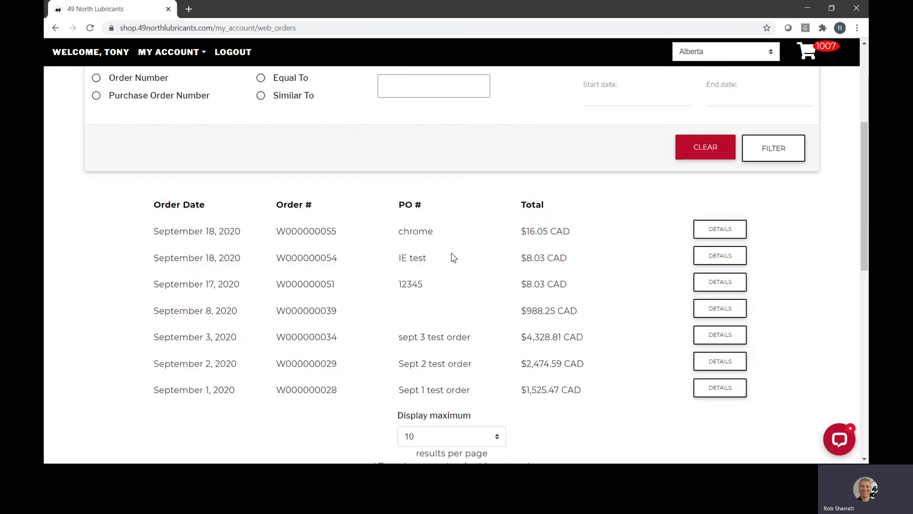
scroll(453, 259, "up", 5)
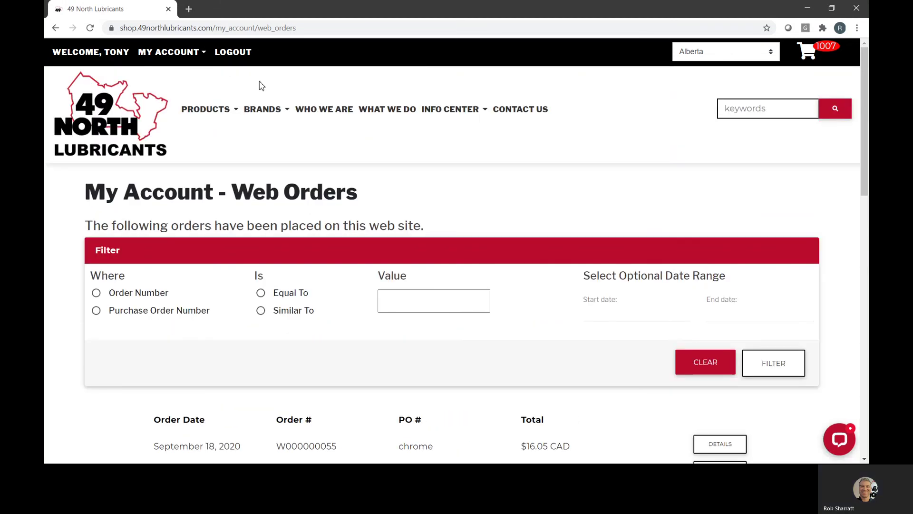
left_click(170, 58)
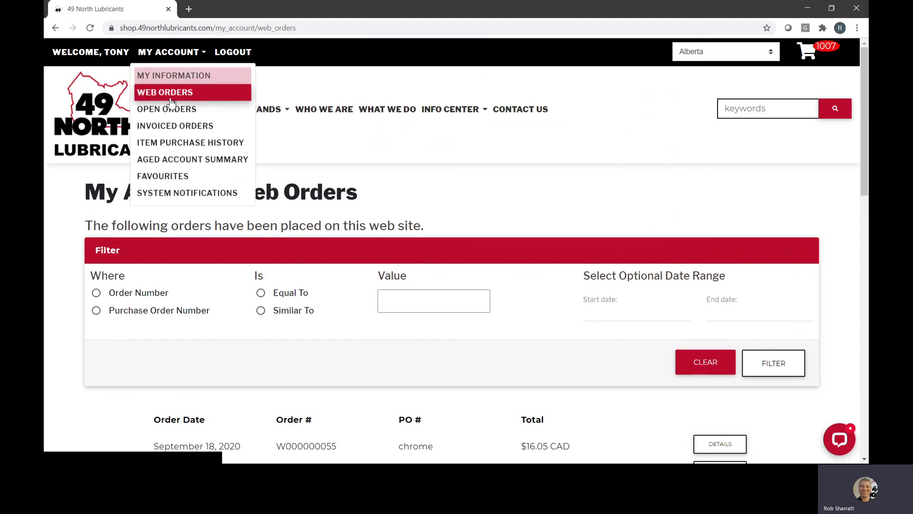
View the Open Orders list and check the newest open order's items.
left_click(172, 114)
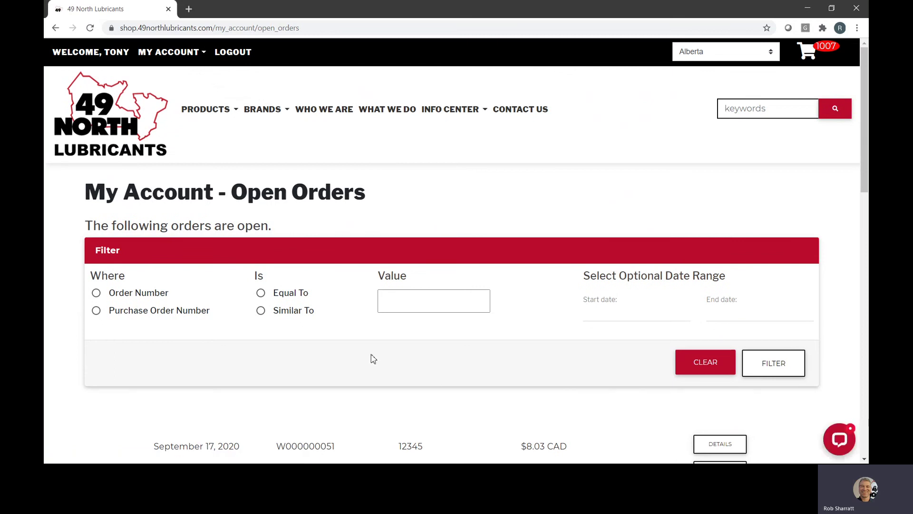
scroll(373, 359, "down", 3)
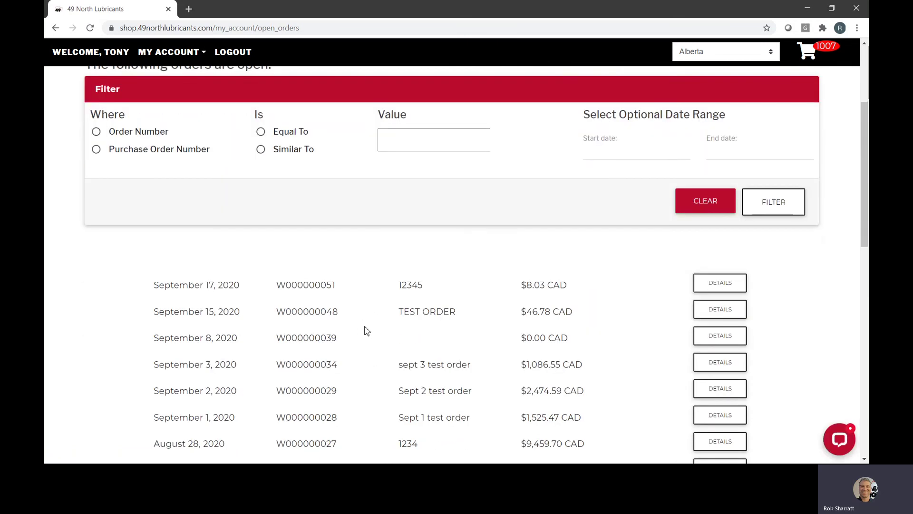
scroll(369, 332, "up", 1)
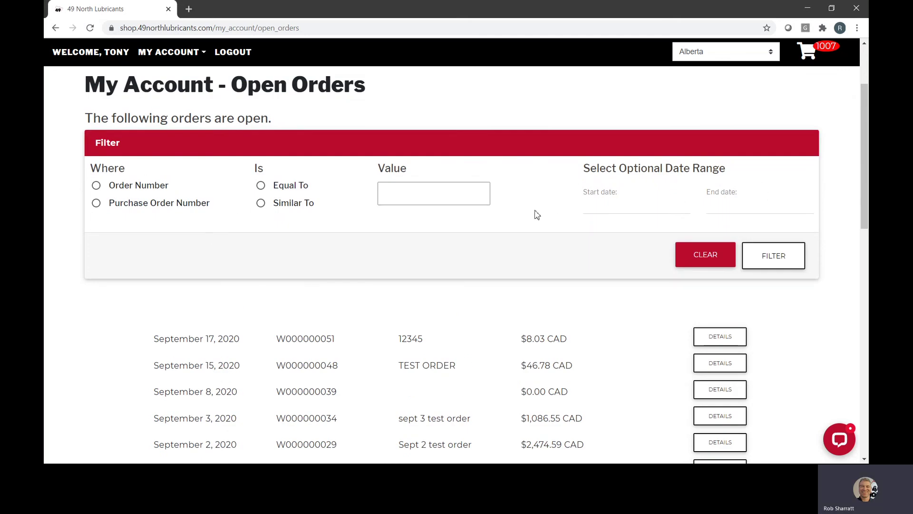
scroll(536, 219, "down", 2)
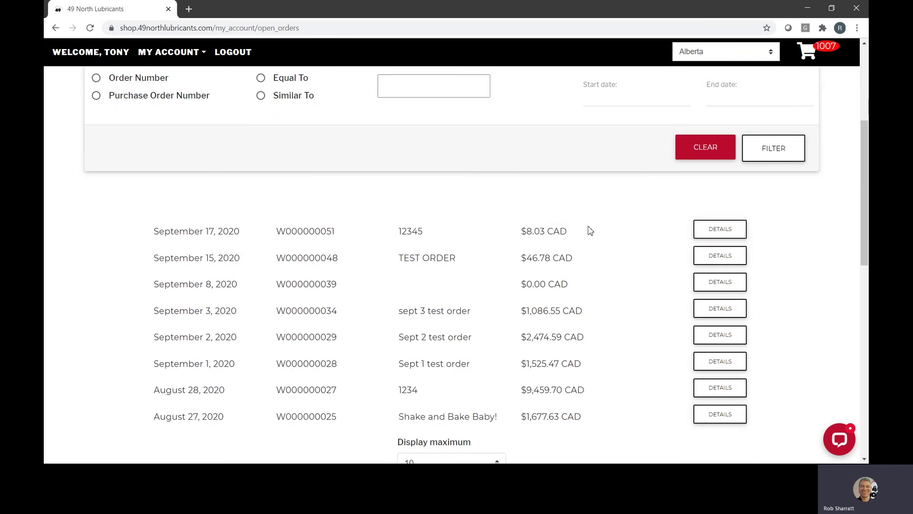
left_click(728, 232)
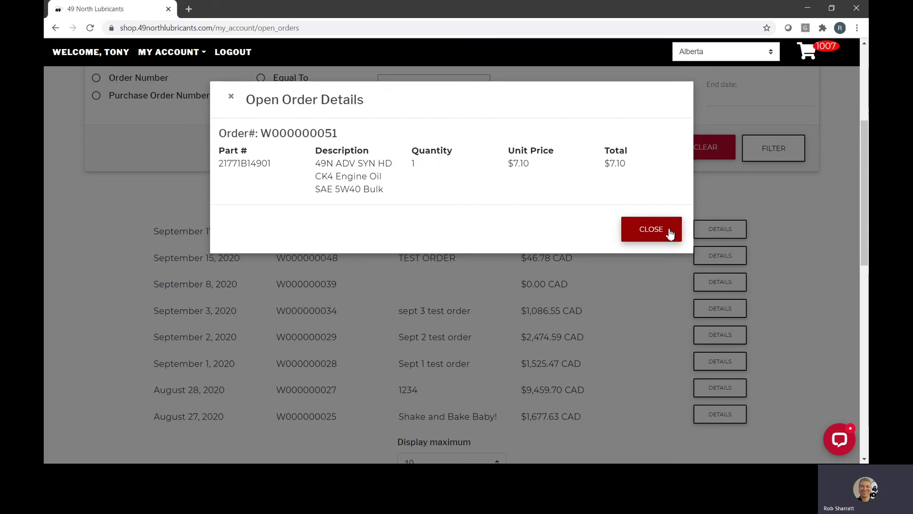
left_click(650, 229)
scroll(338, 233, "up", 5)
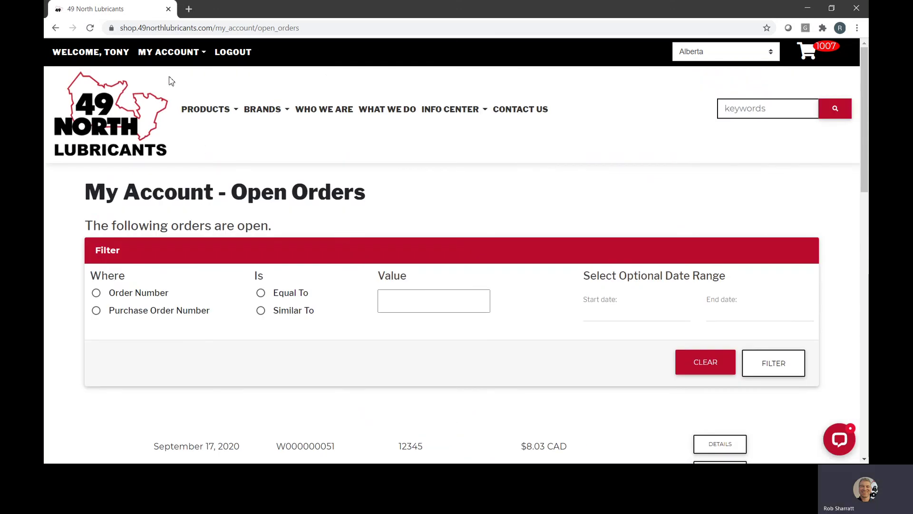
left_click(170, 54)
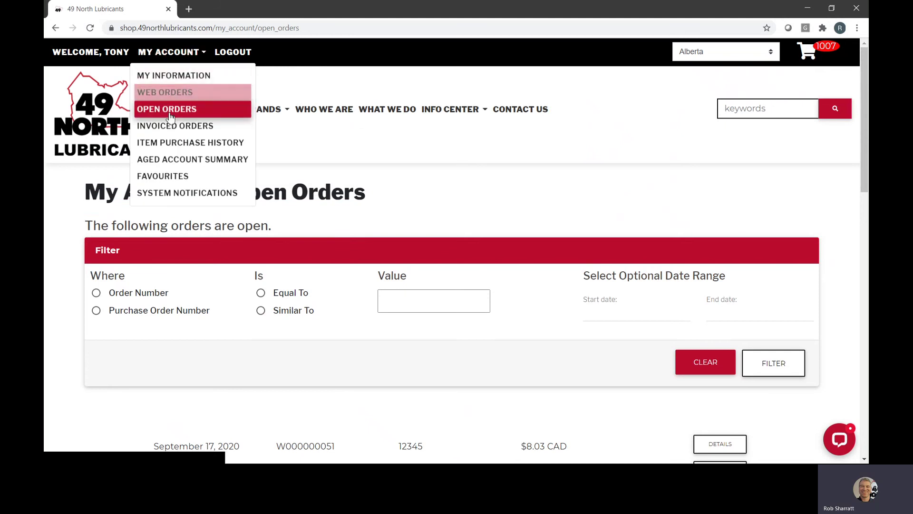
Open the invoiced orders and view the third invoice's line items.
left_click(170, 126)
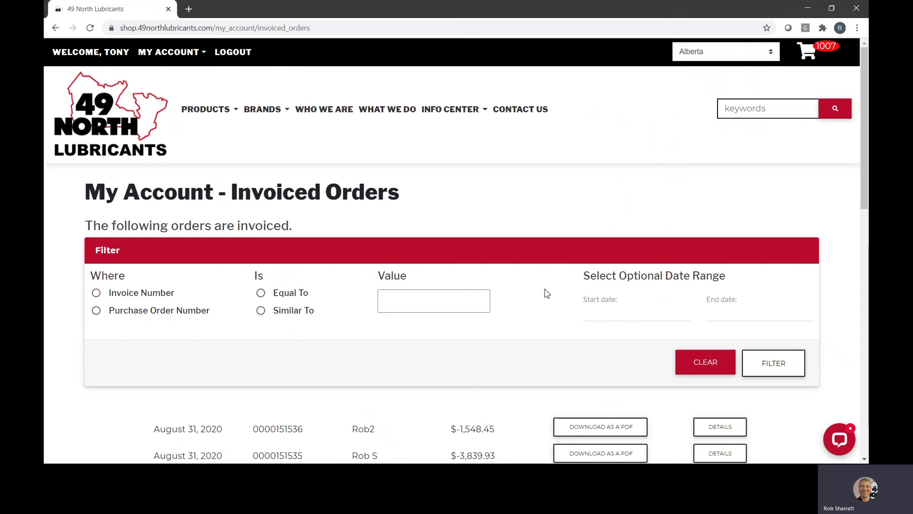
scroll(546, 293, "down", 3)
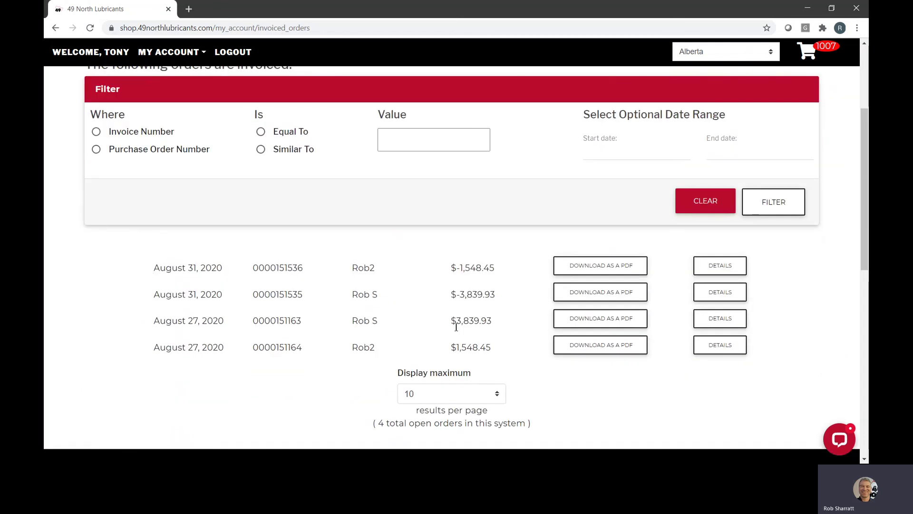
left_click(727, 318)
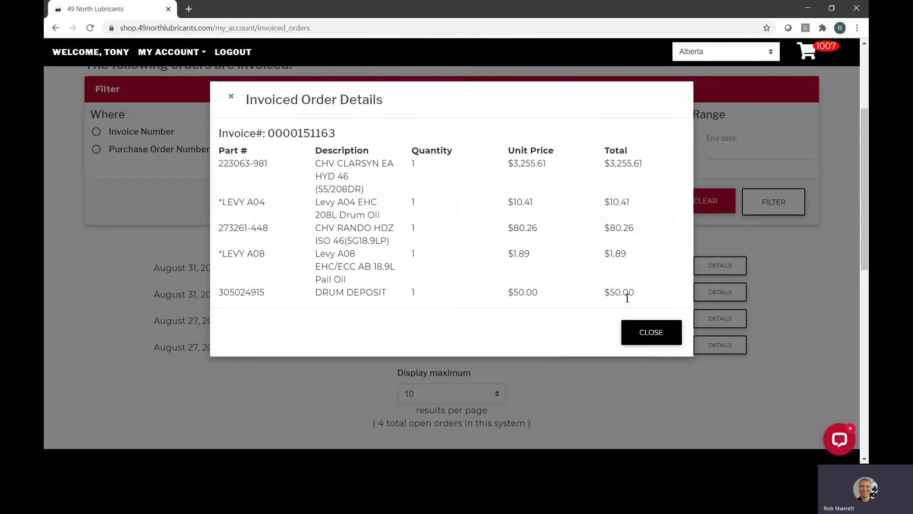
left_click(649, 332)
Download the August 27 $3,839.93 invoice as a PDF.
left_click(607, 319)
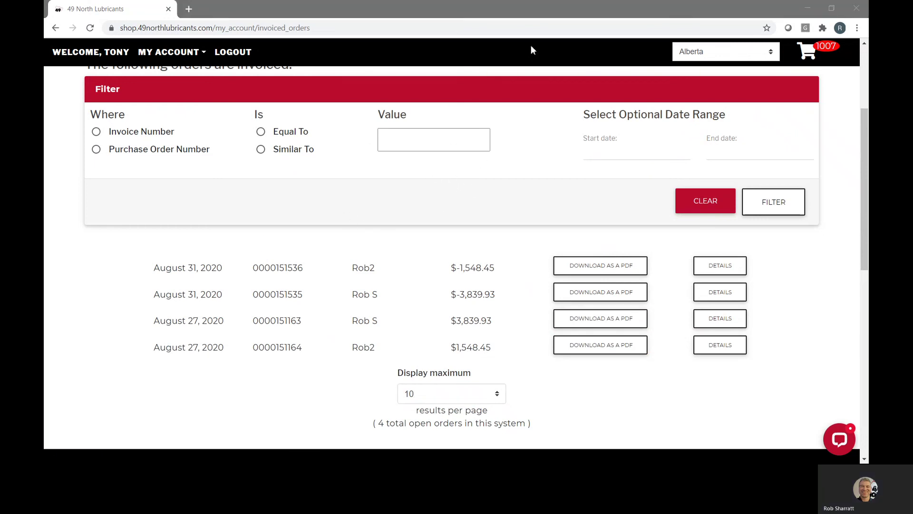
left_click(545, 43)
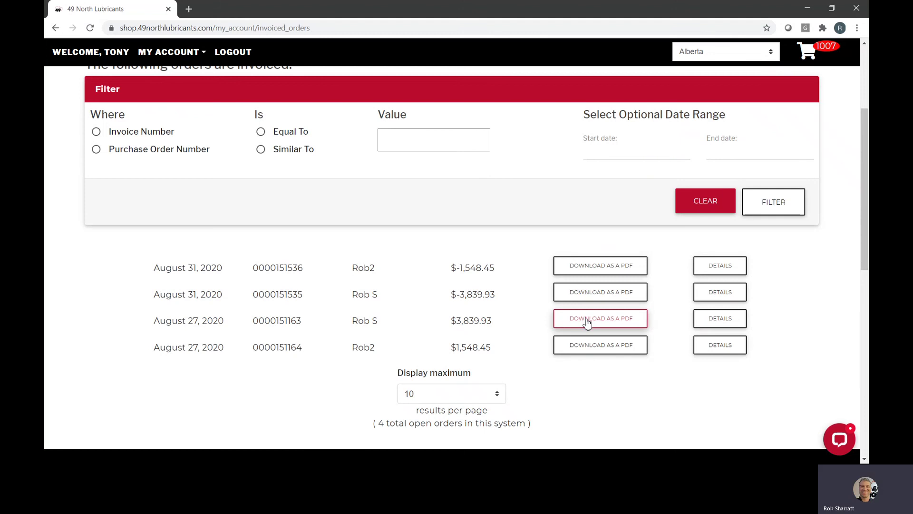
scroll(195, 189, "up", 3)
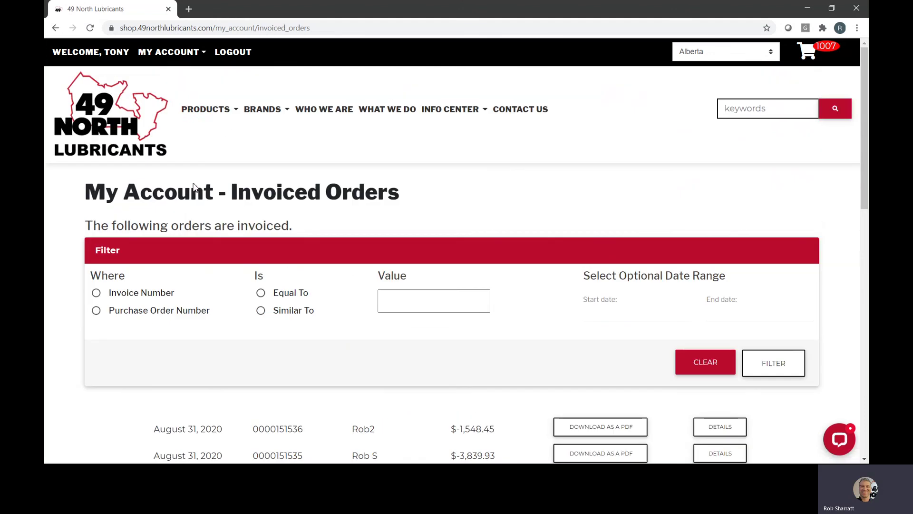
left_click(184, 53)
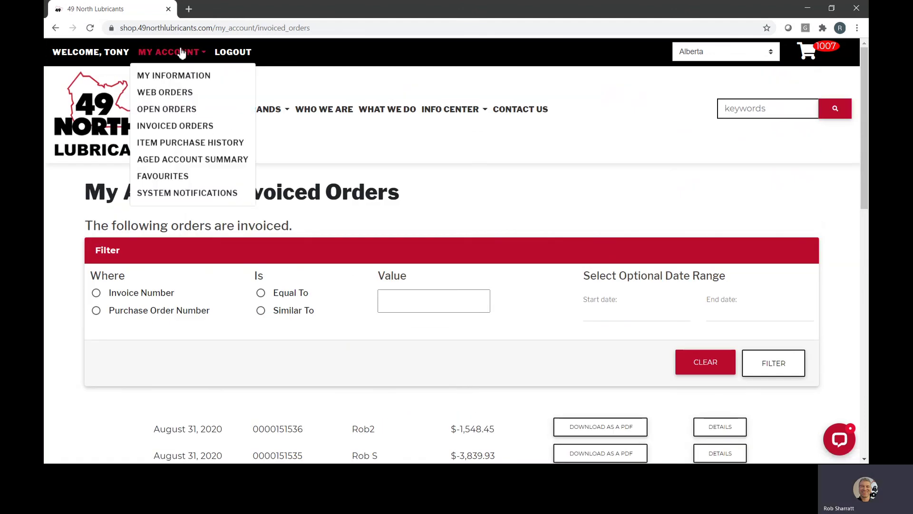
In Item Purchase History, add 3 of the 10W30 Bulk engine oil to the cart.
left_click(175, 147)
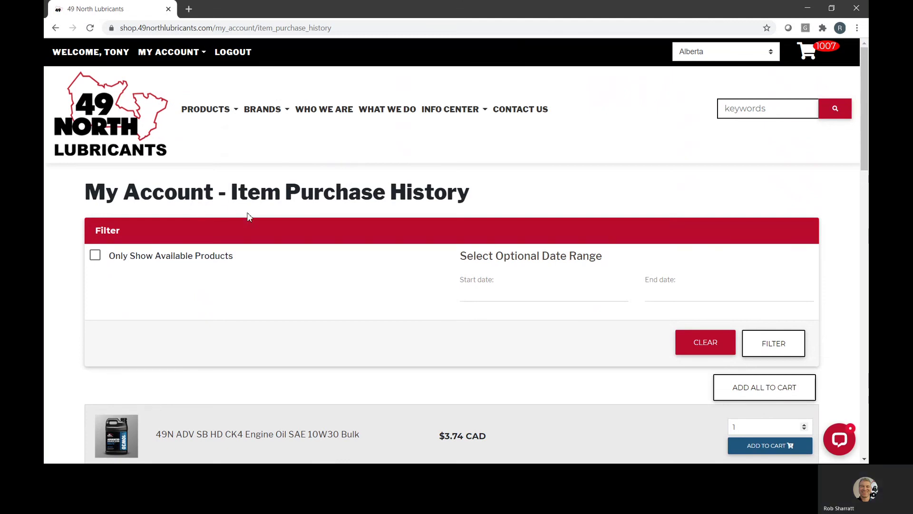
scroll(444, 293, "down", 1)
scroll(440, 305, "down", 8)
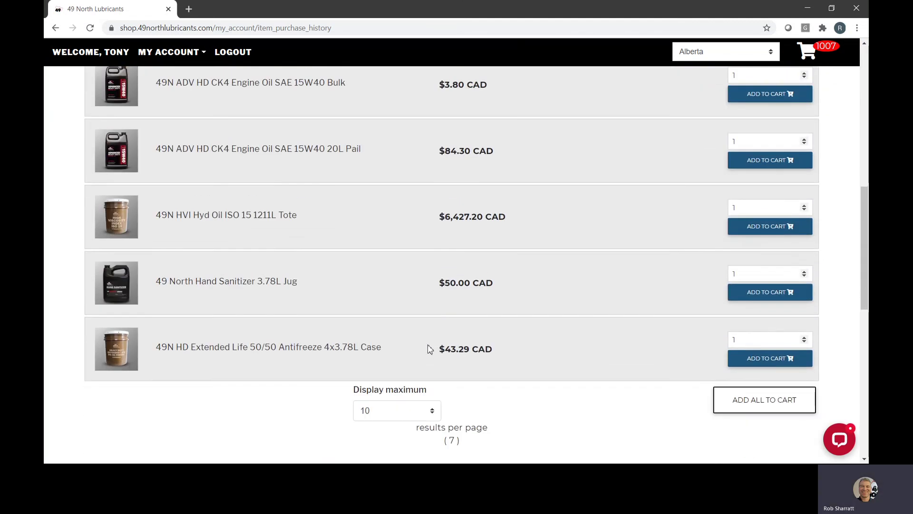
scroll(431, 354, "up", 8)
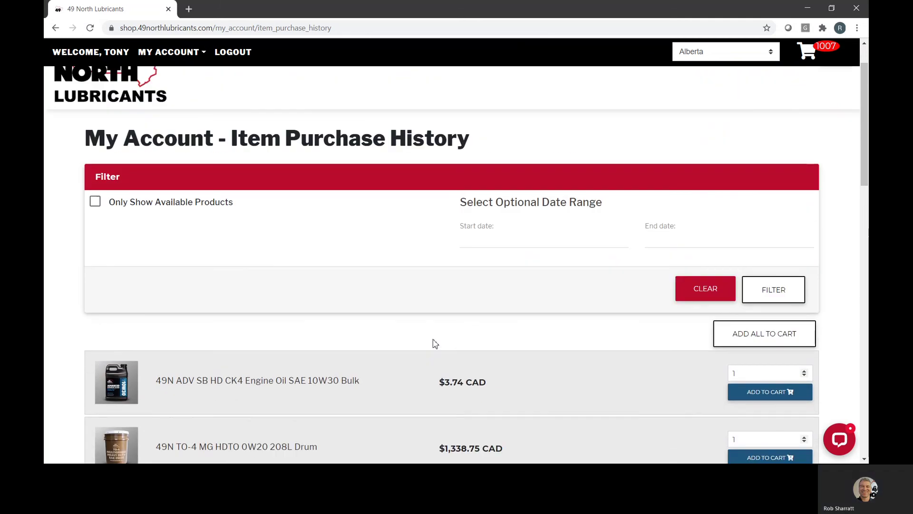
scroll(421, 320, "down", 1)
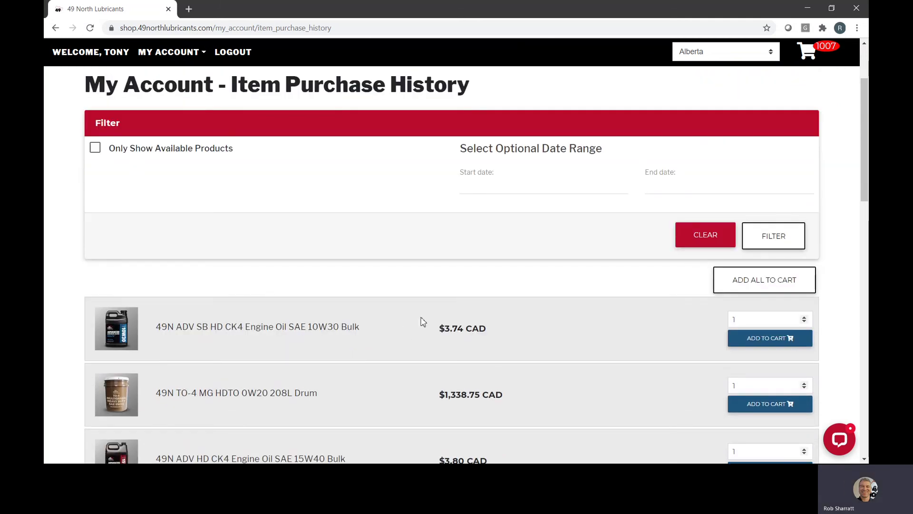
scroll(413, 333, "down", 2)
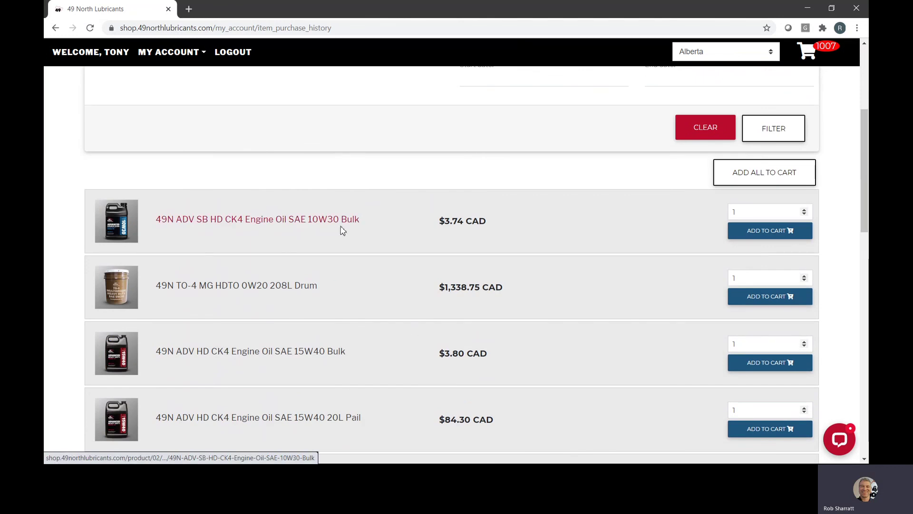
left_click(804, 210)
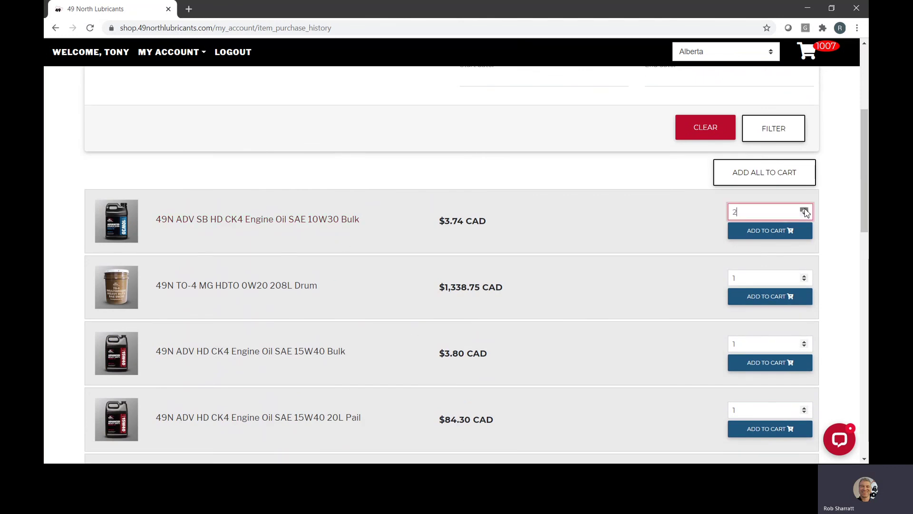
left_click(771, 233)
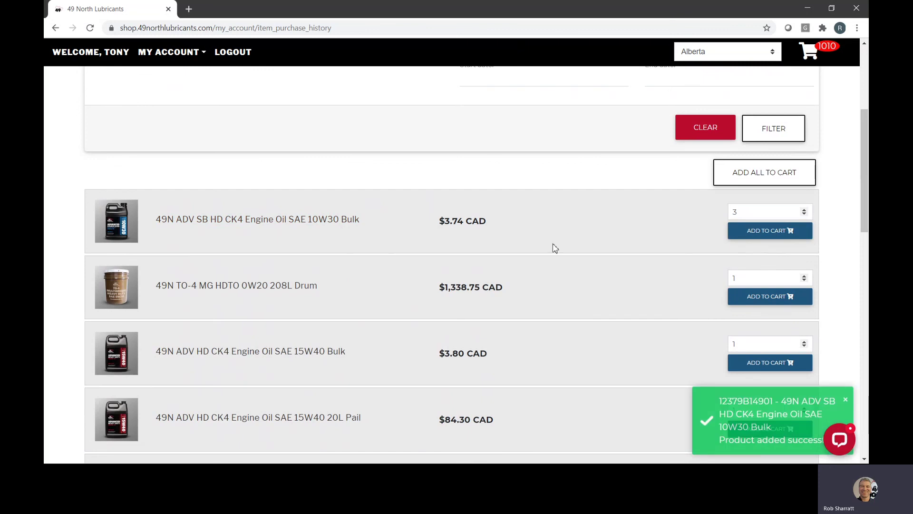
Set the 15W40 20L Pail quantity to 5 and add it to the cart.
scroll(554, 247, "down", 5)
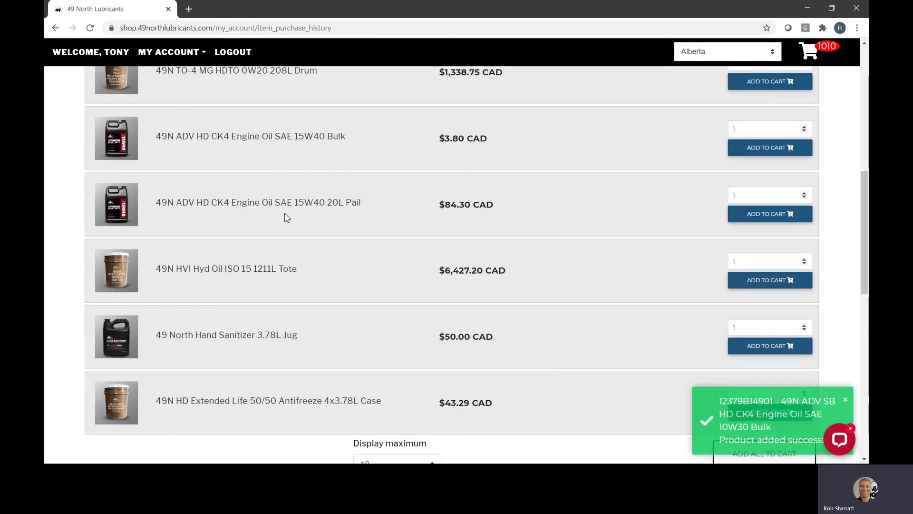
left_click(804, 195)
key("BackSpace")
type("5")
left_click(780, 213)
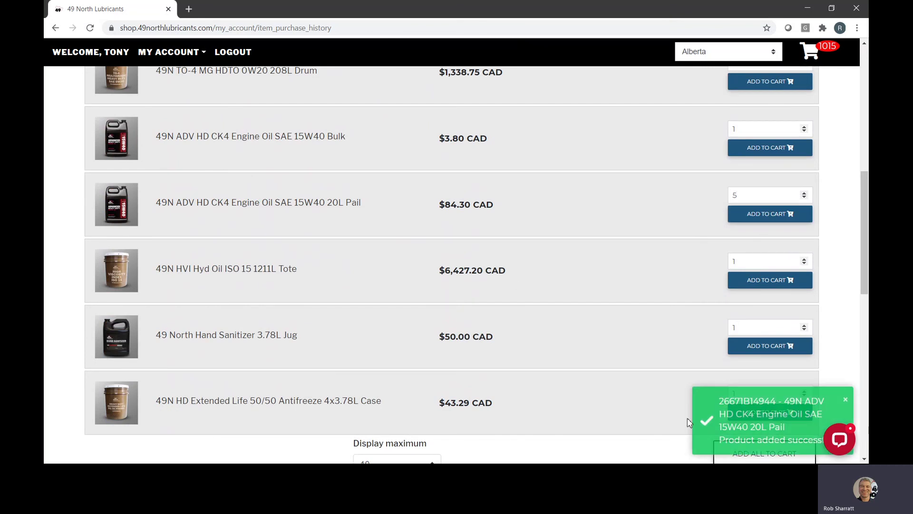
scroll(387, 277, "up", 8)
scroll(613, 325, "up", 1)
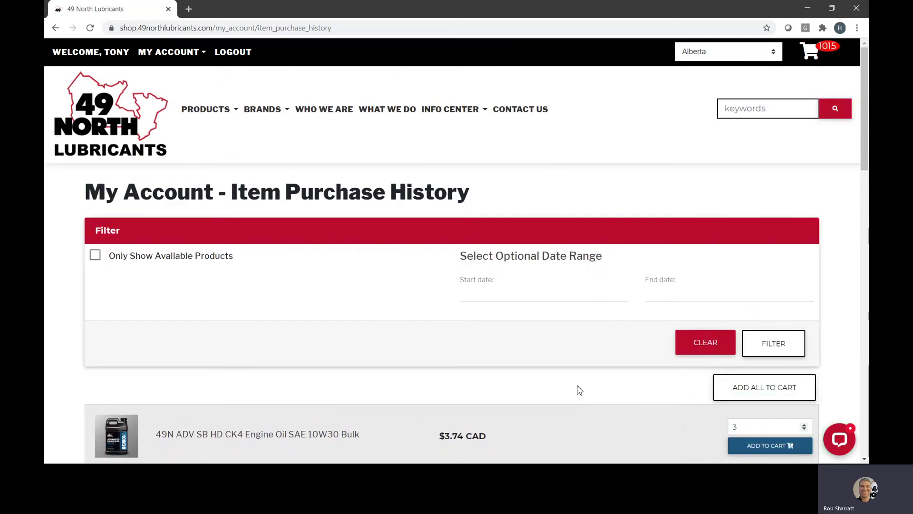
scroll(579, 389, "down", 3)
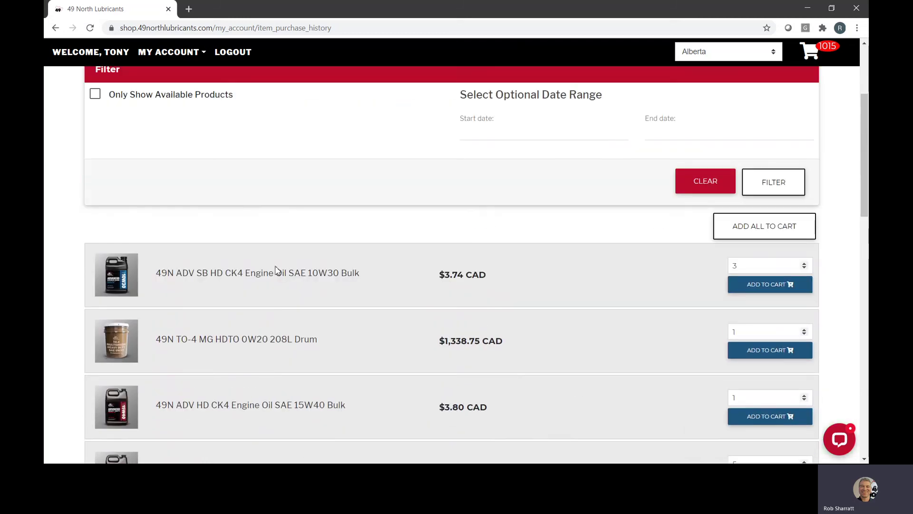
scroll(173, 229, "up", 1)
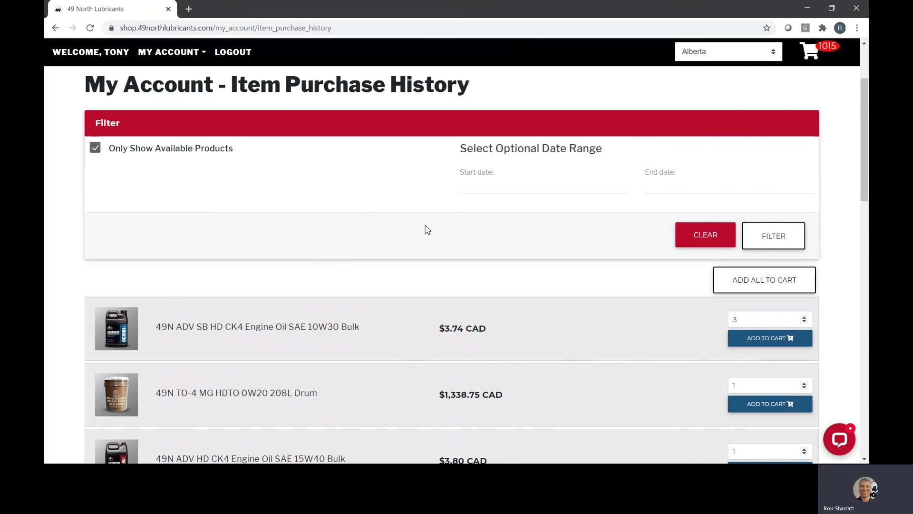
scroll(490, 280, "down", 5)
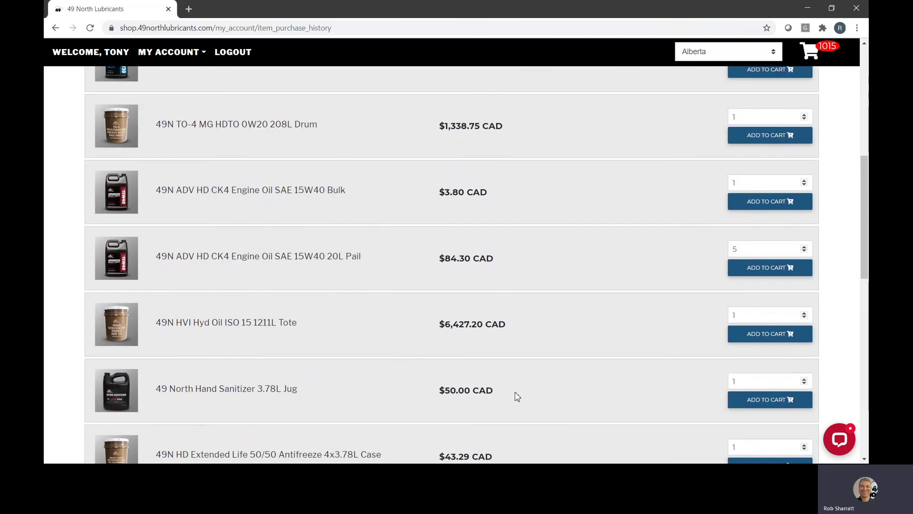
scroll(513, 392, "up", 7)
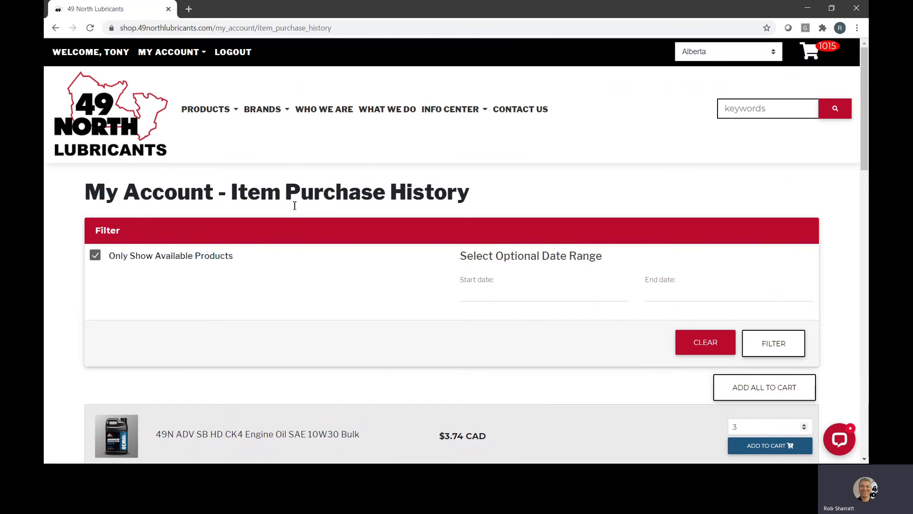
Open the Aged Account Summary showing $0.00 in every column and balance.
left_click(164, 50)
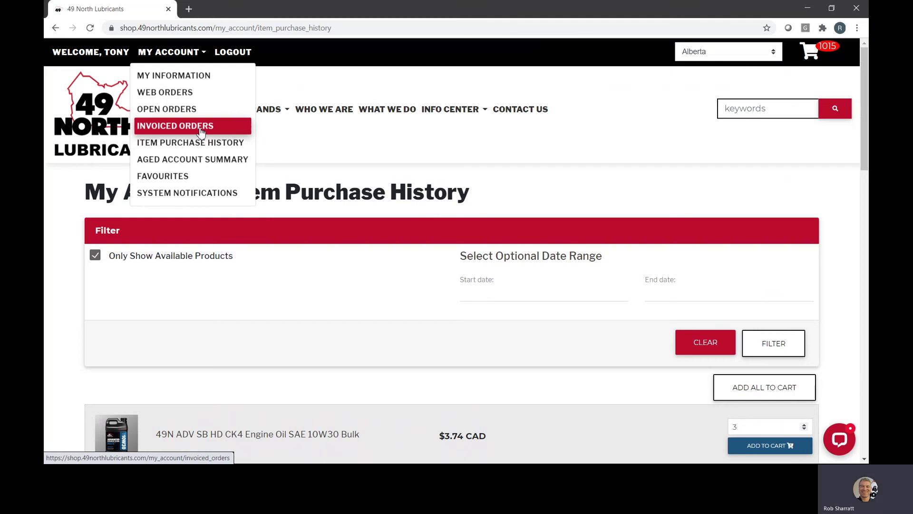
left_click(199, 160)
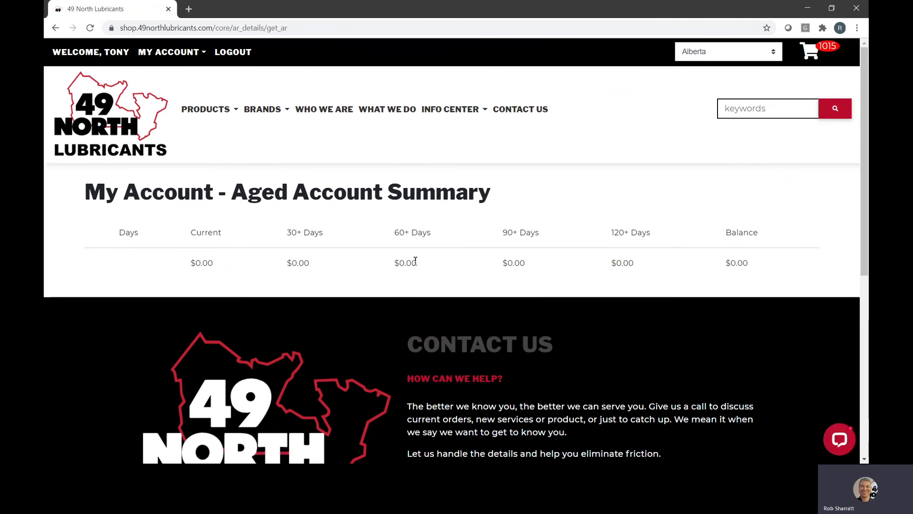
Delete 49N Global PCMO 5W20 Bulk from Favourites, leaving four products.
left_click(173, 54)
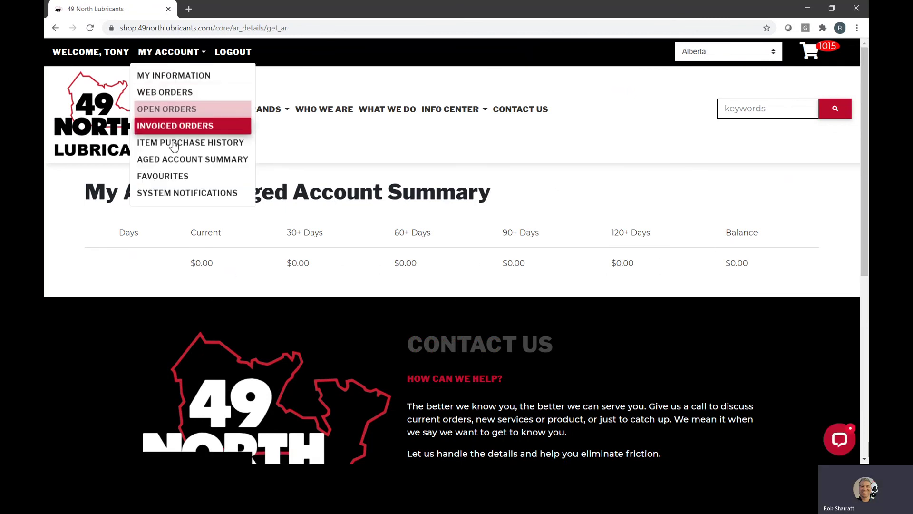
left_click(176, 177)
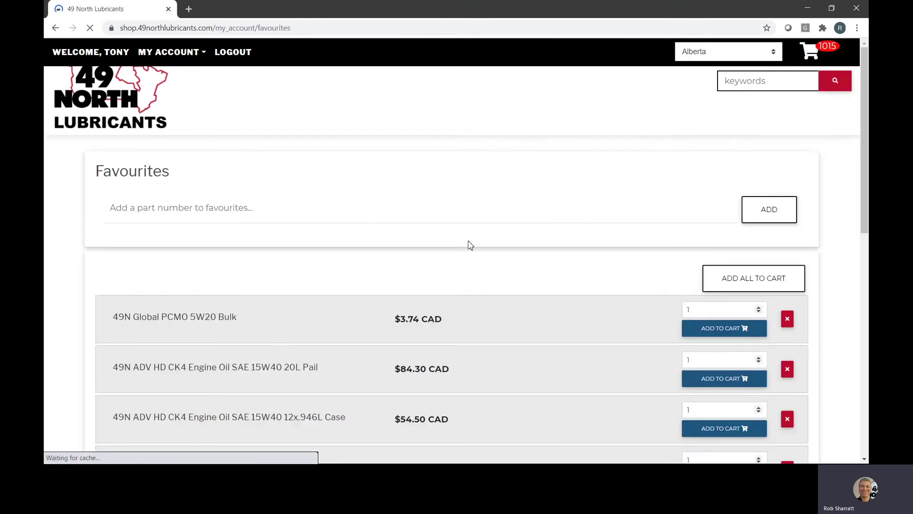
scroll(549, 342, "down", 2)
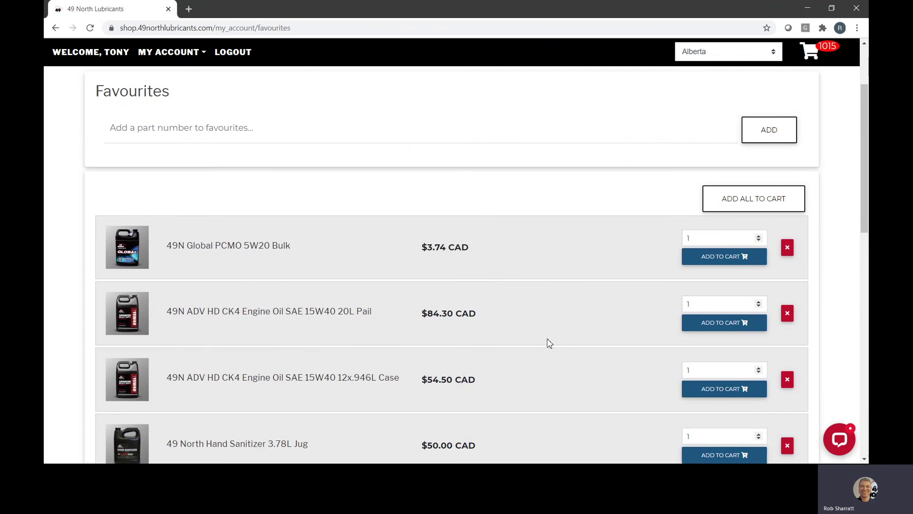
scroll(549, 342, "down", 1)
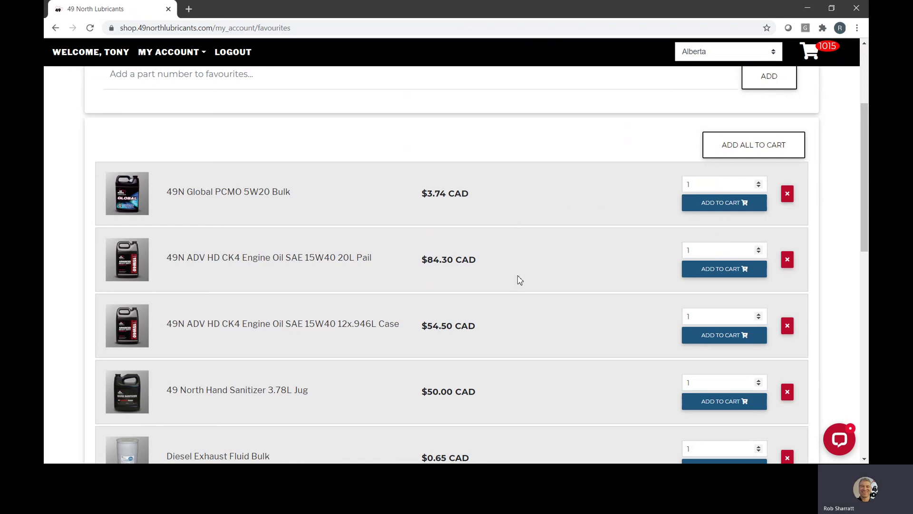
left_click(786, 193)
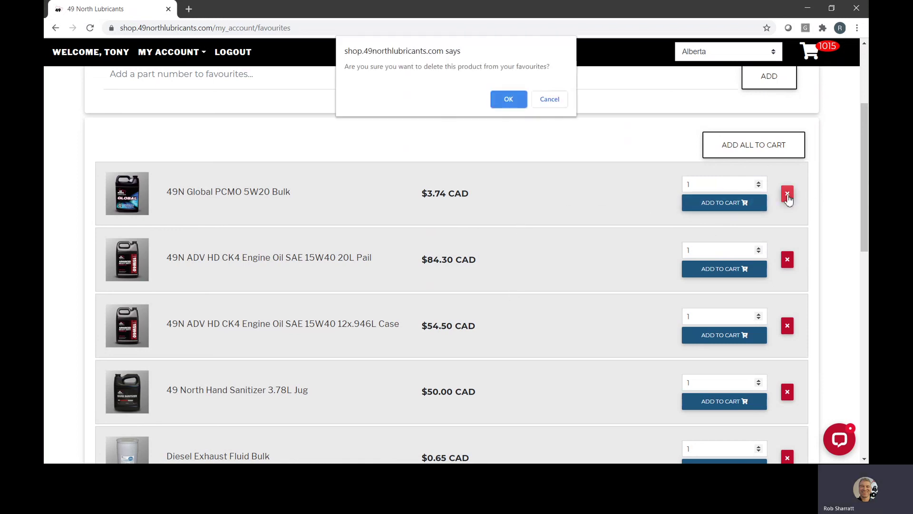
left_click(525, 101)
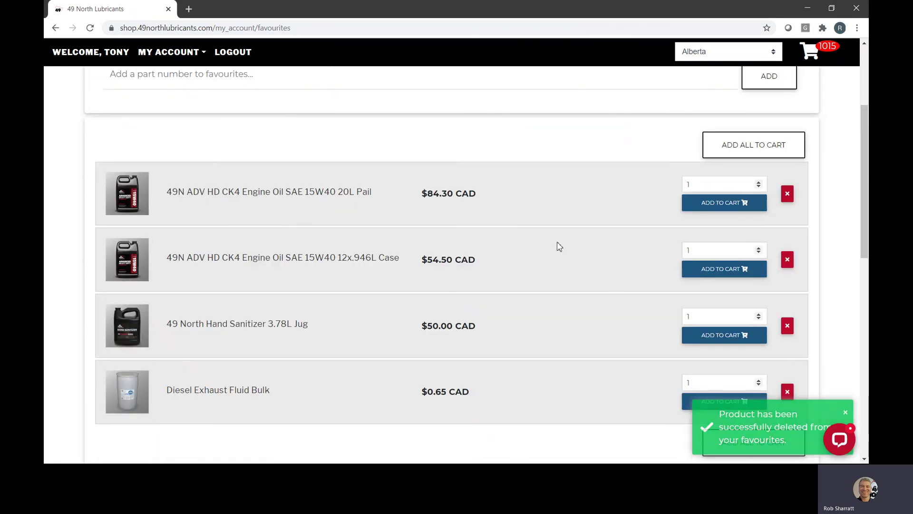
scroll(557, 243, "down", 1)
scroll(597, 336, "up", 4)
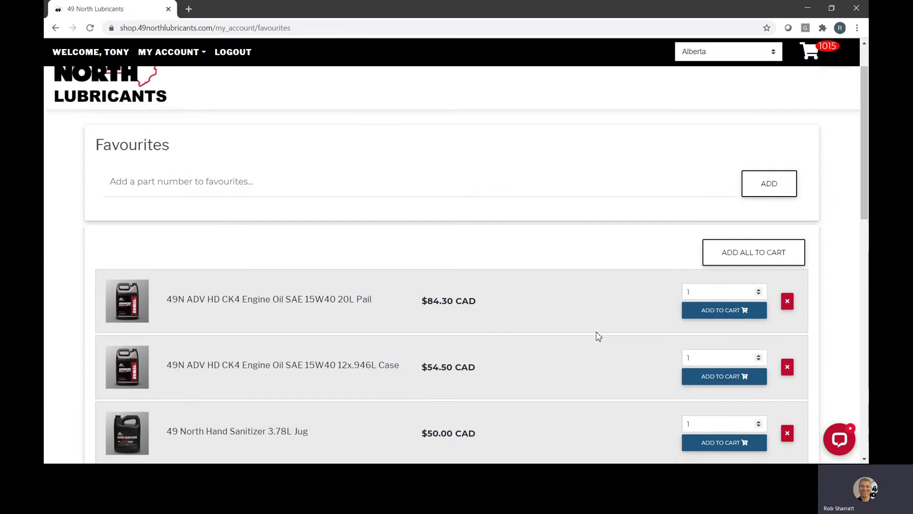
Open the 49N Synthetic EP Gear Lube ISO 150 product under Industrial Synthetic gear lubricants.
mouse_move(212, 112)
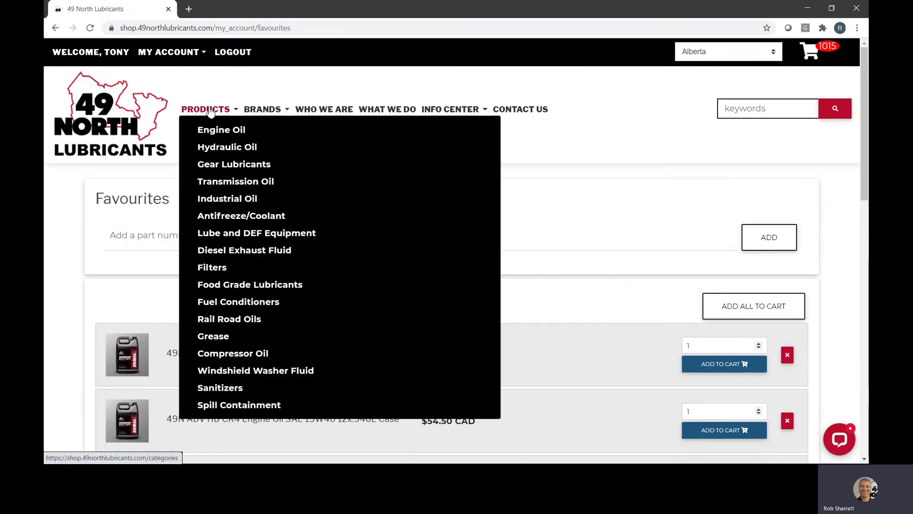
mouse_move(211, 165)
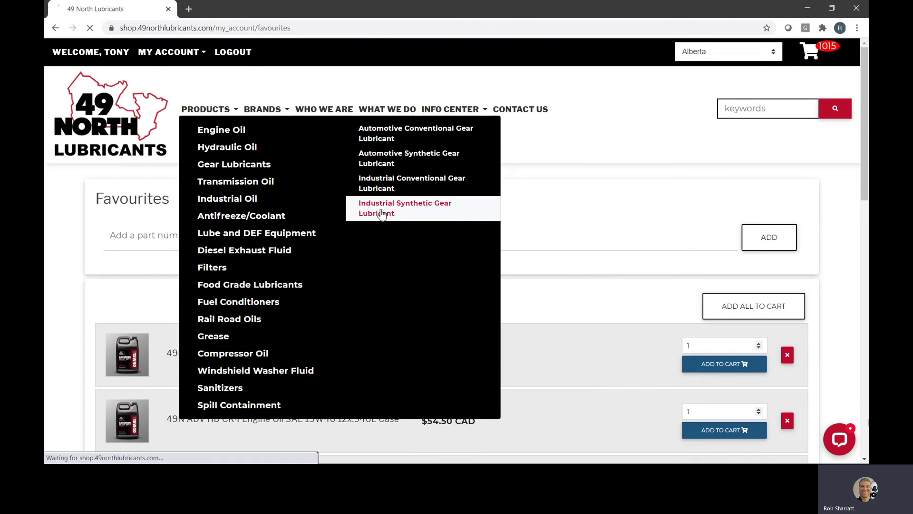
left_click(382, 214)
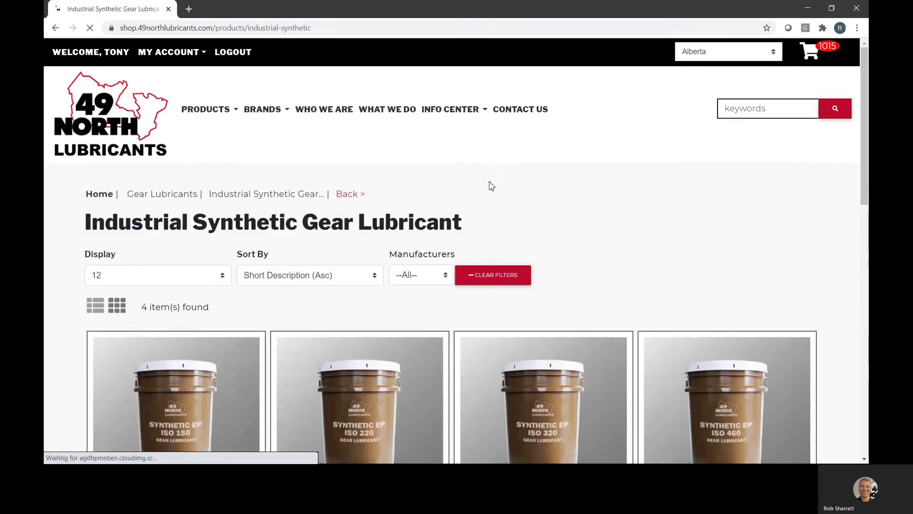
scroll(490, 200, "down", 2)
scroll(190, 357, "down", 2)
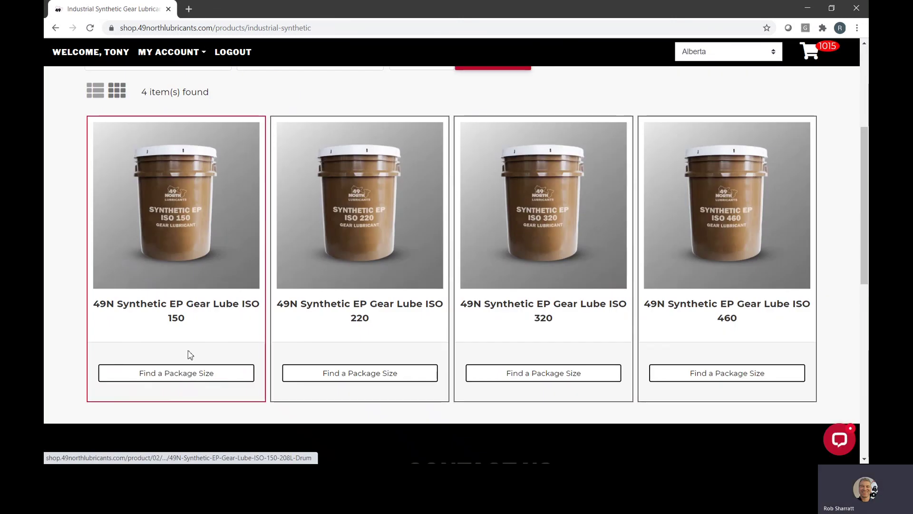
left_click(182, 376)
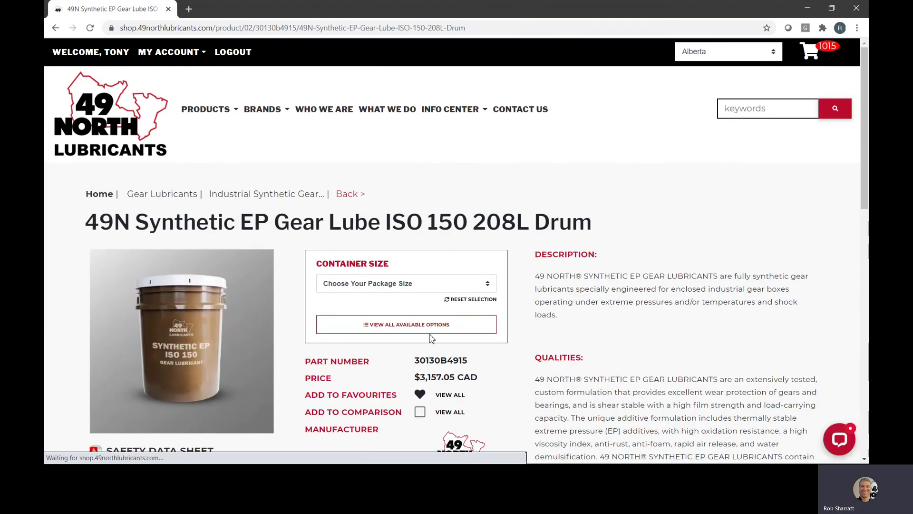
Choose the 20 Litre Pail size ($314.69 CAD) and add it to favourites.
left_click(451, 286)
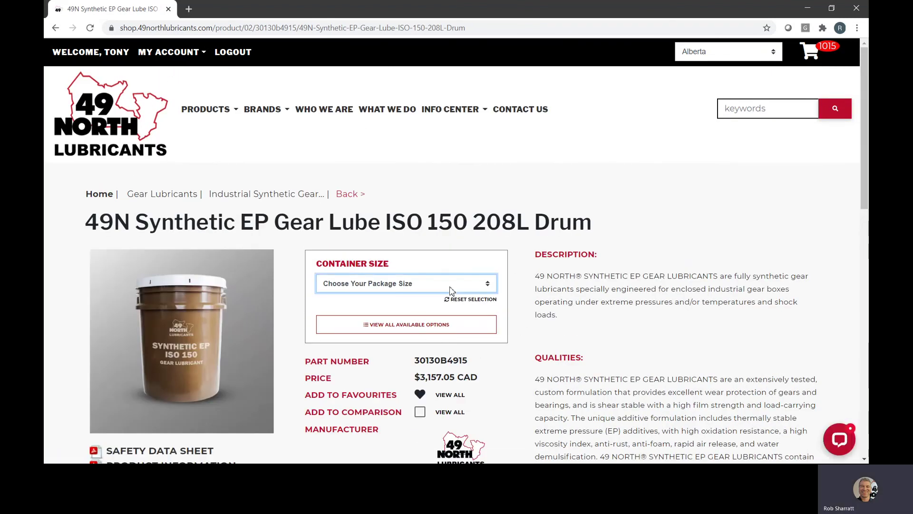
left_click(354, 321)
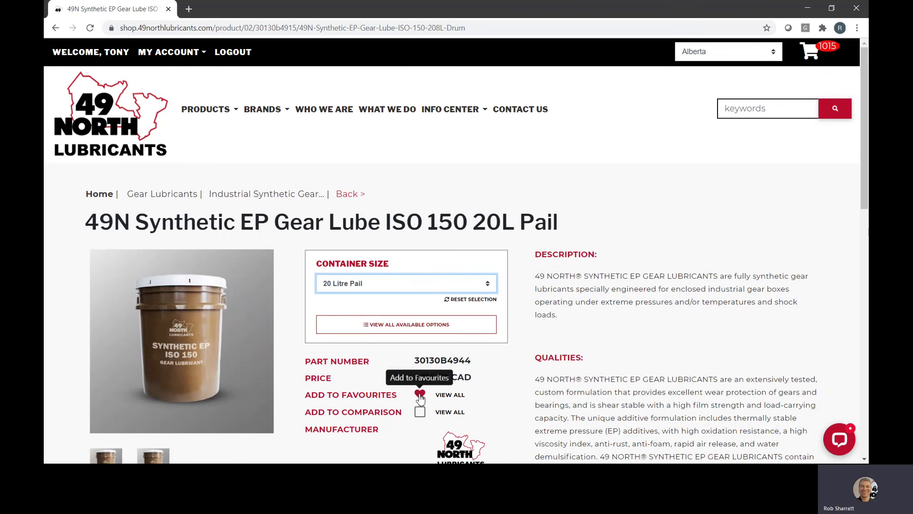
left_click(420, 396)
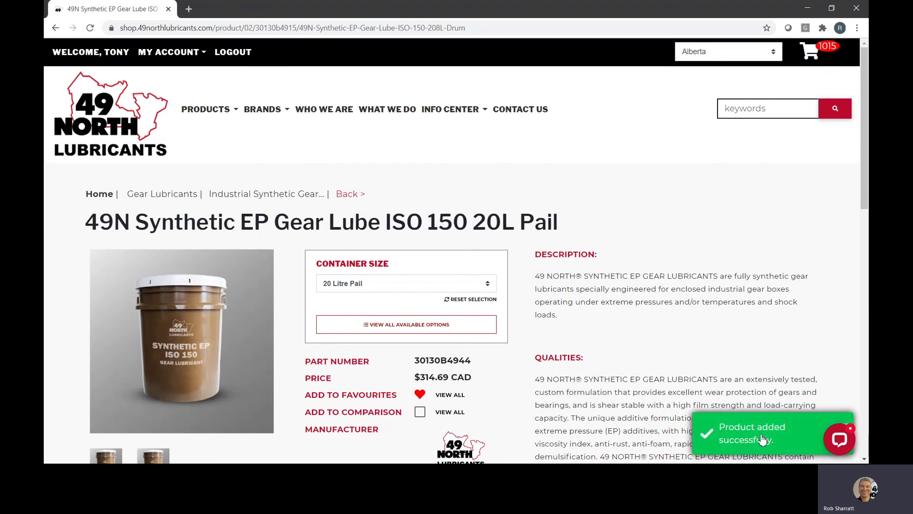
Open Favourites and review the five saved products, including the ISO 150 20L Pail at $314.69 CAD.
left_click(194, 56)
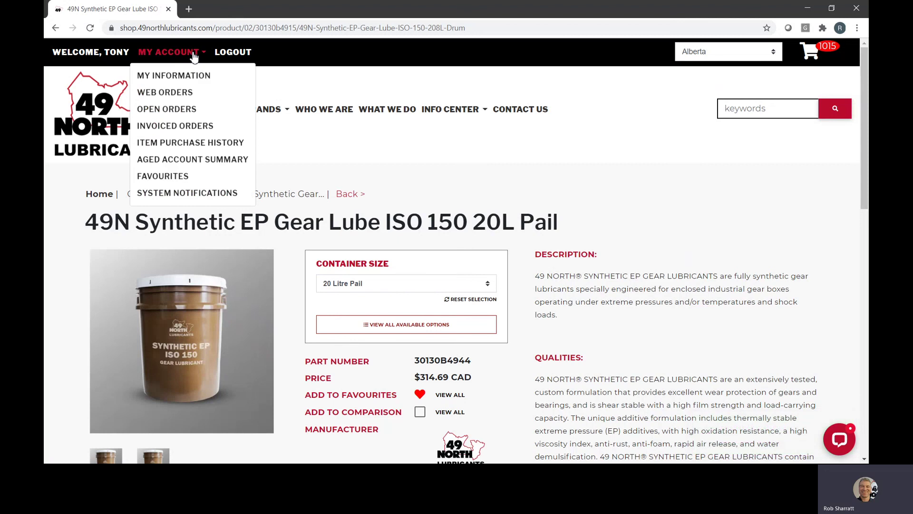
left_click(180, 177)
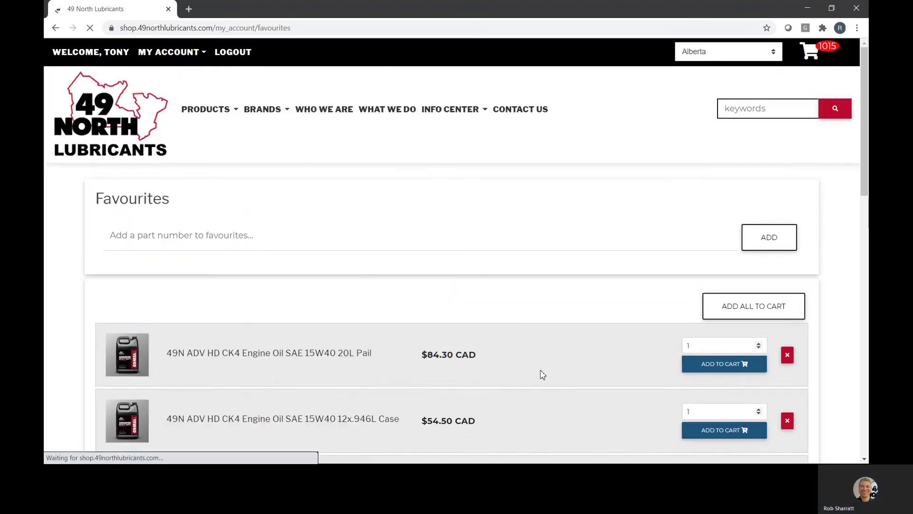
scroll(532, 286, "down", 3)
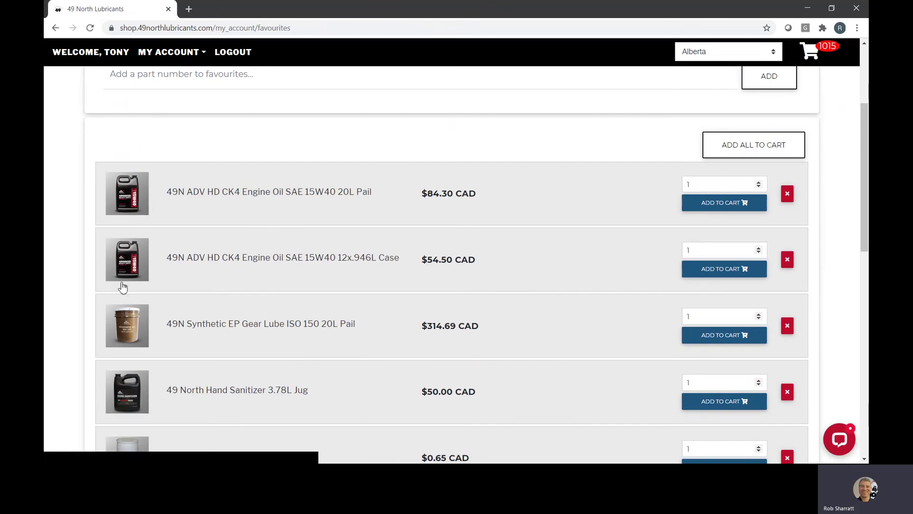
scroll(275, 350, "down", 1)
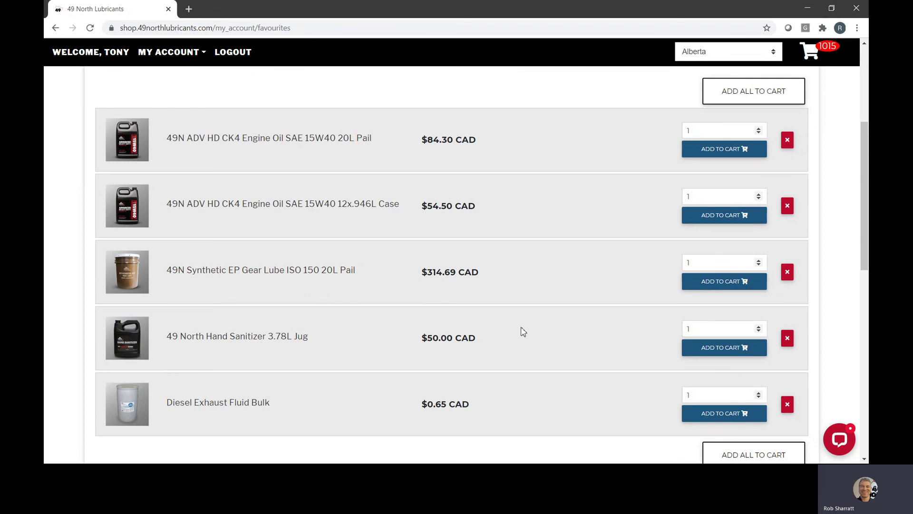
scroll(526, 338, "up", 2)
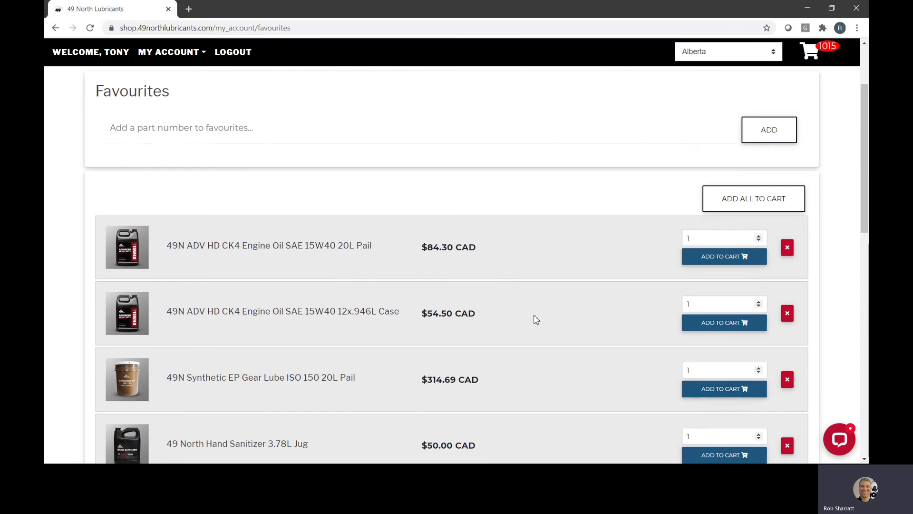
scroll(340, 290, "down", 3)
scroll(366, 354, "up", 1)
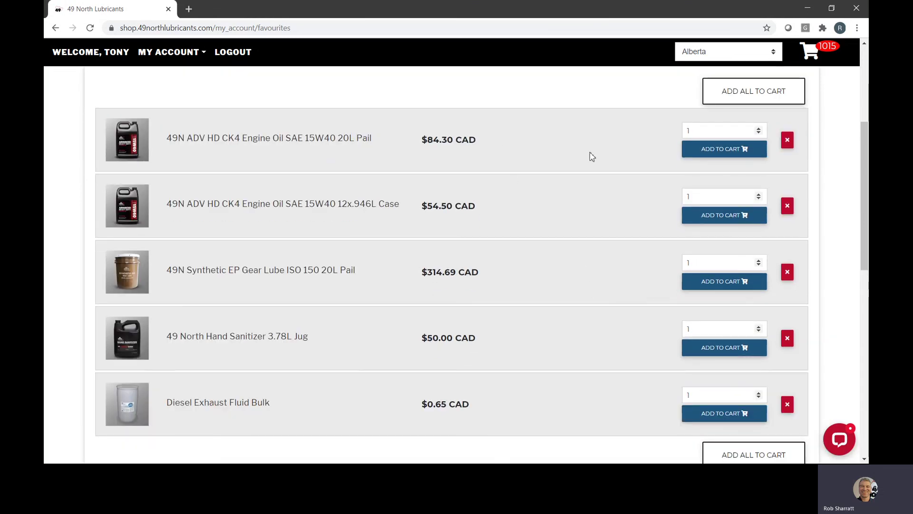
Enter favourite quantities 5, 10, 0, 0 and 500 for the five products.
left_click_drag(702, 136, 683, 134)
type("5")
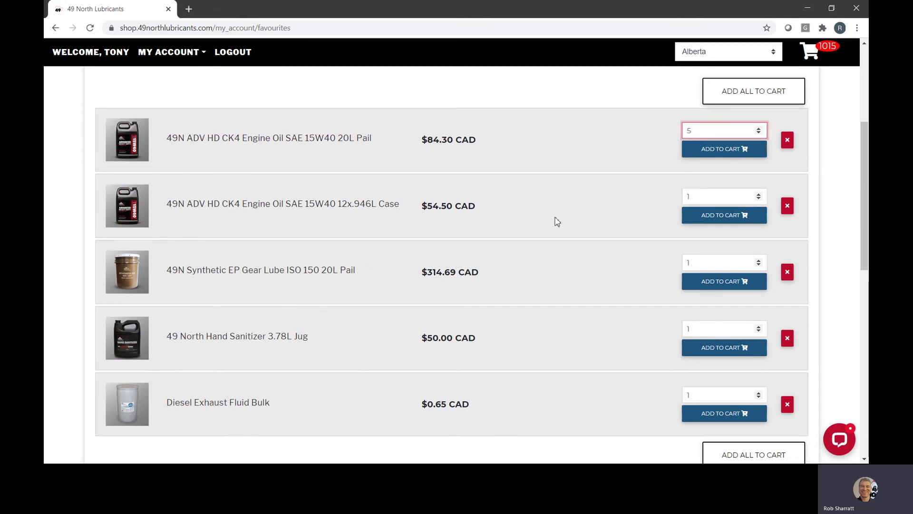
left_click(704, 196)
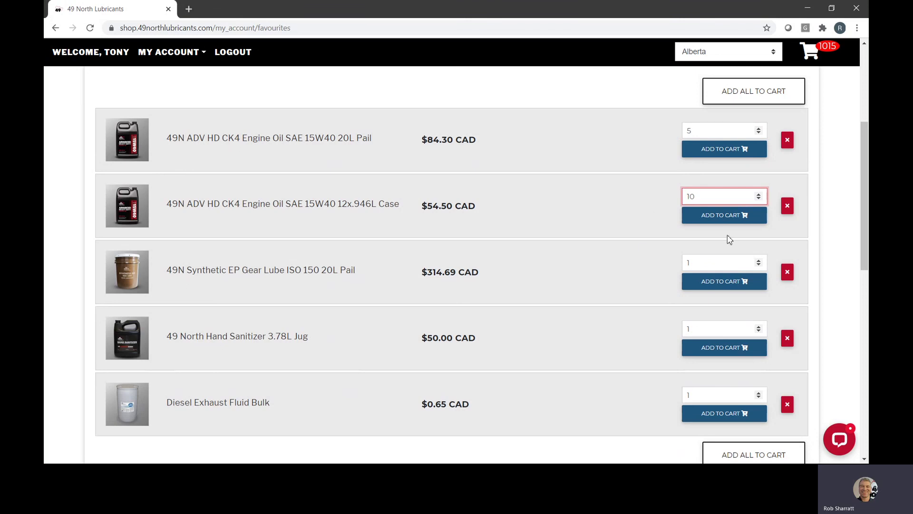
double_click(708, 265)
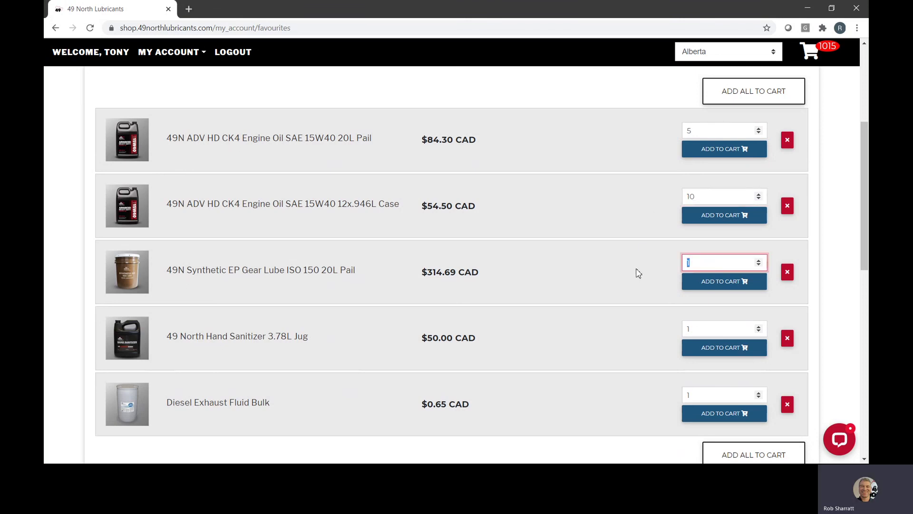
double_click(706, 332)
type("0")
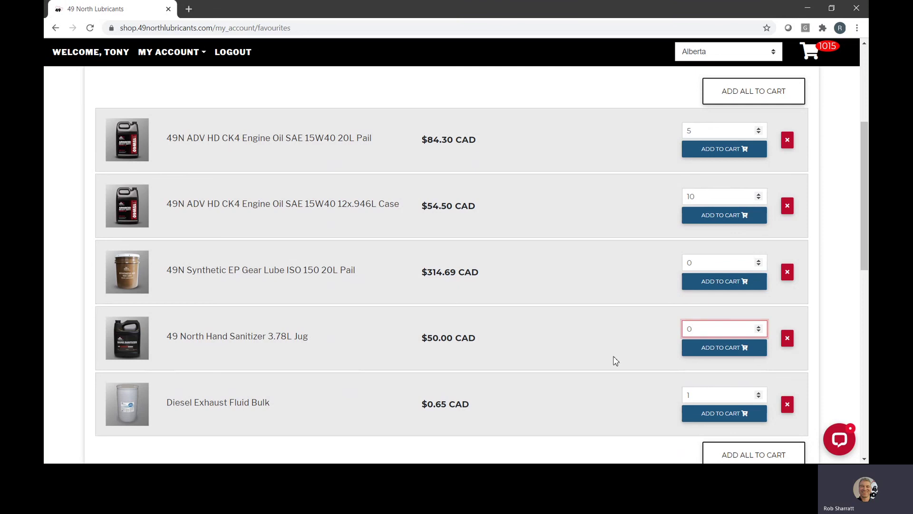
double_click(713, 395)
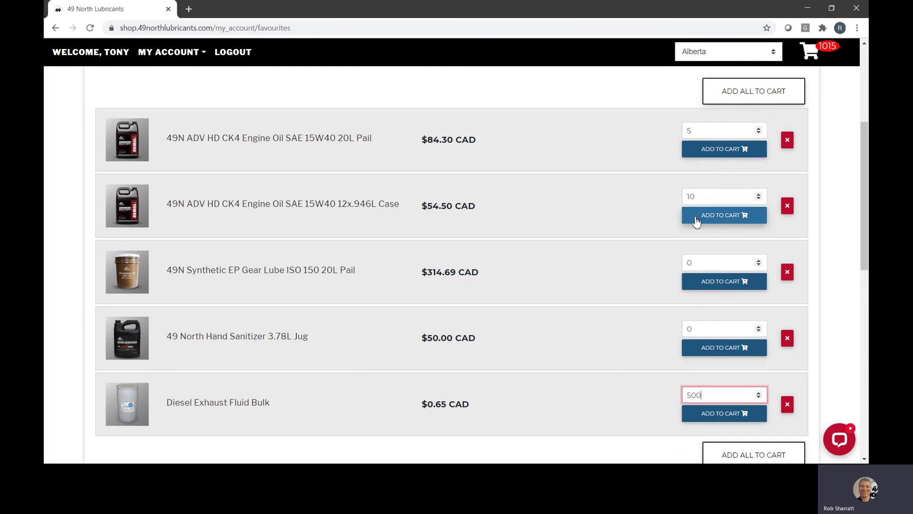
Add all favourites to the cart, bringing the cart total to 1530.
left_click(748, 95)
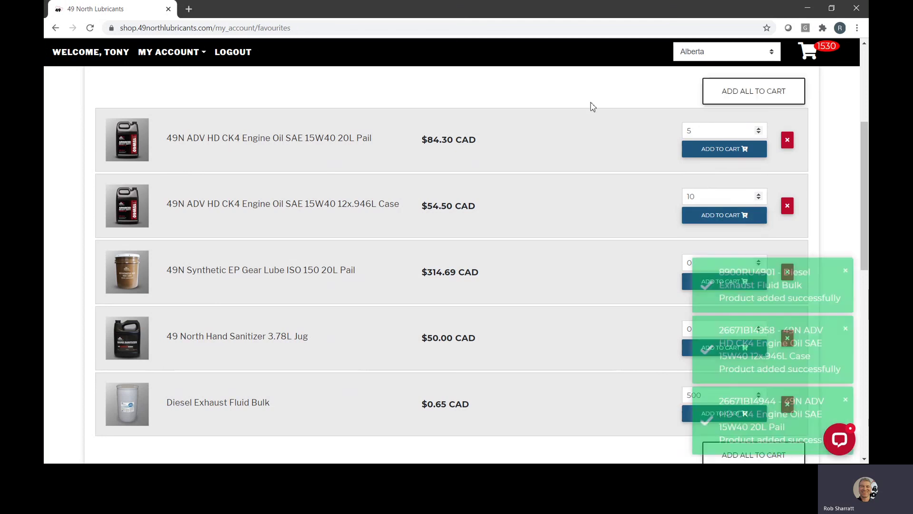
scroll(854, 299, "down", 2)
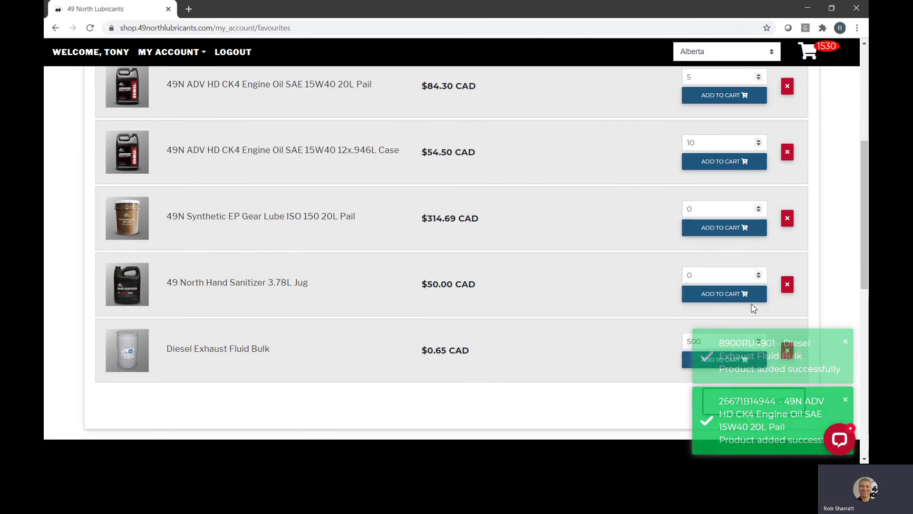
scroll(566, 209, "up", 2)
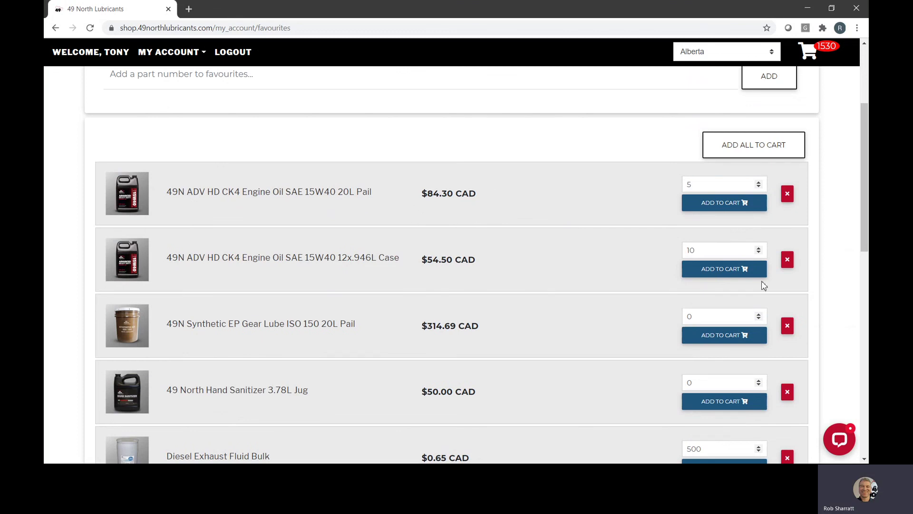
Go to the System Notifications page from the My Account menu.
scroll(269, 133, "up", 2)
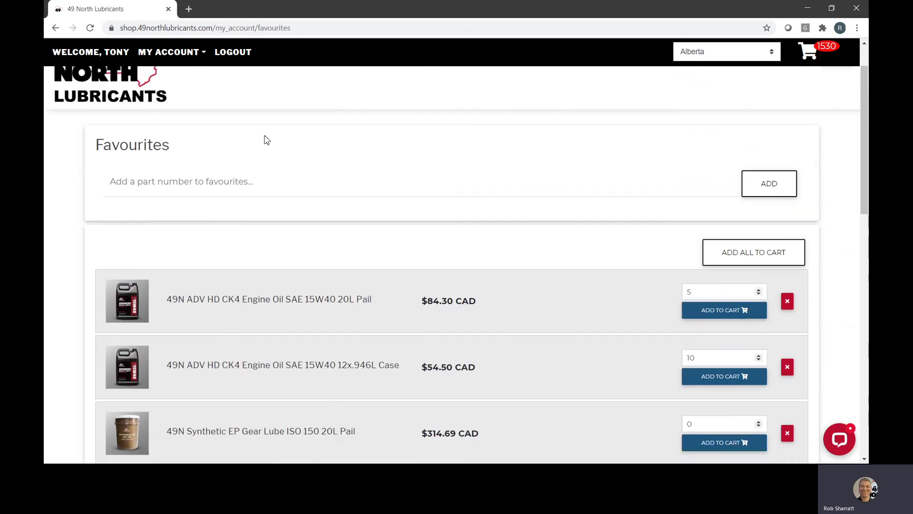
left_click(168, 54)
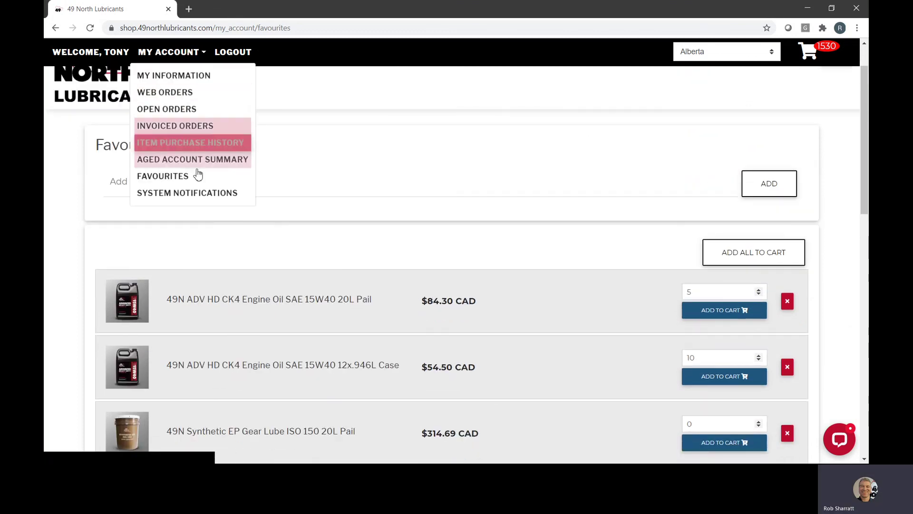
left_click(194, 197)
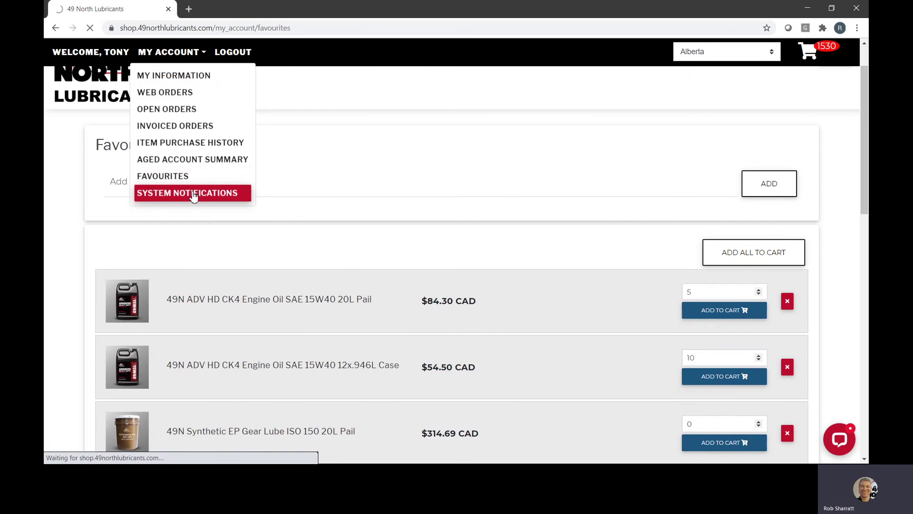